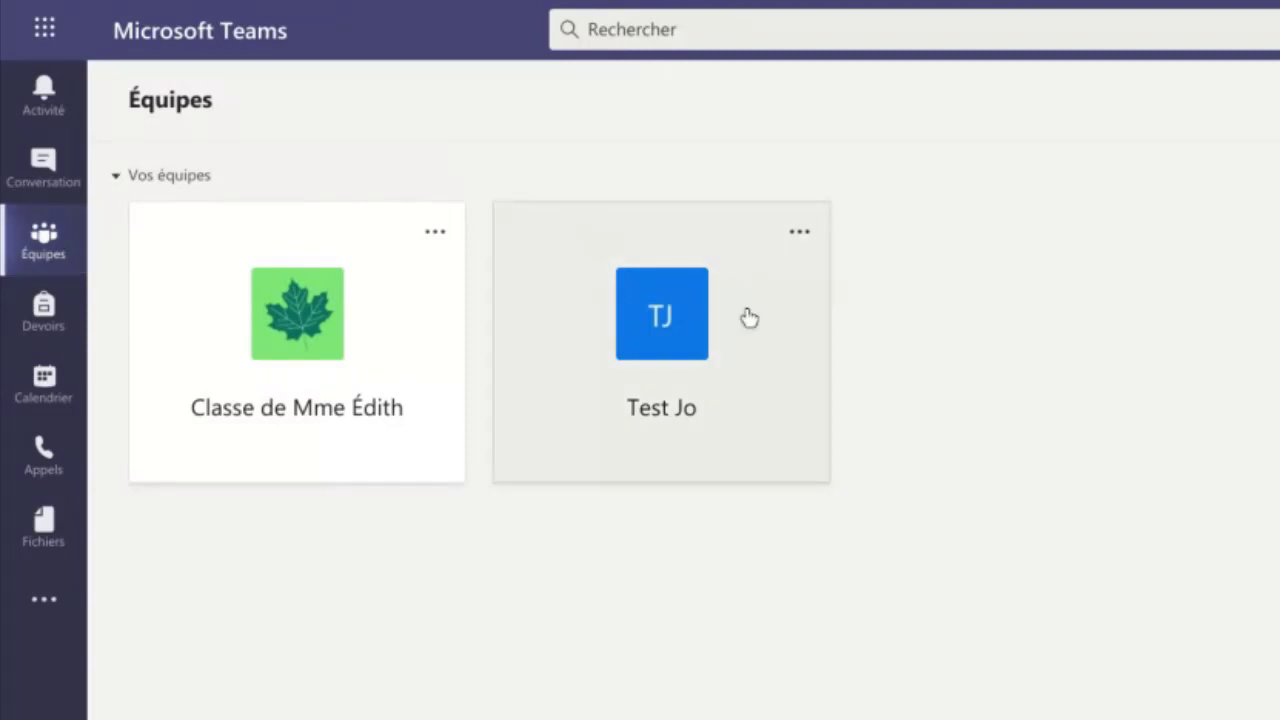
Open the Test Jo team from the Équipes page in Teams.
click(679, 347)
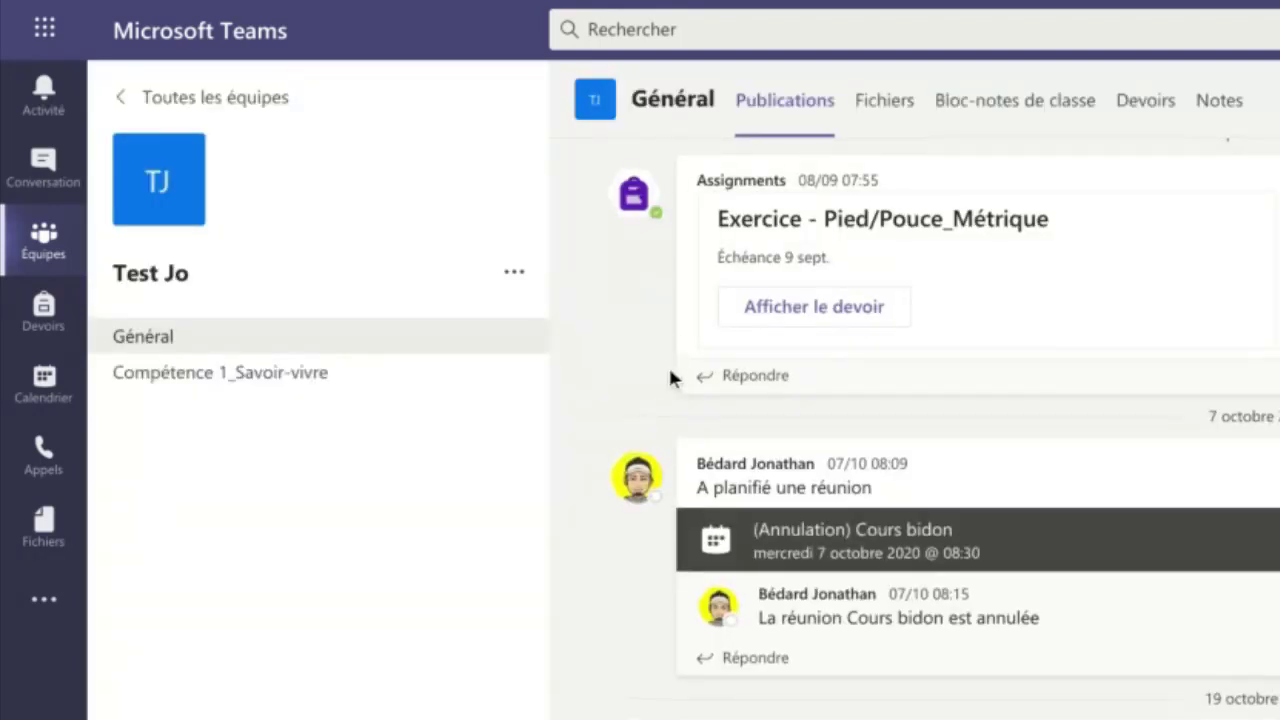
Browse Général's files to Supports de cours › Compétence 1 and open Travail à remettre (Exemple).docx.
click(882, 113)
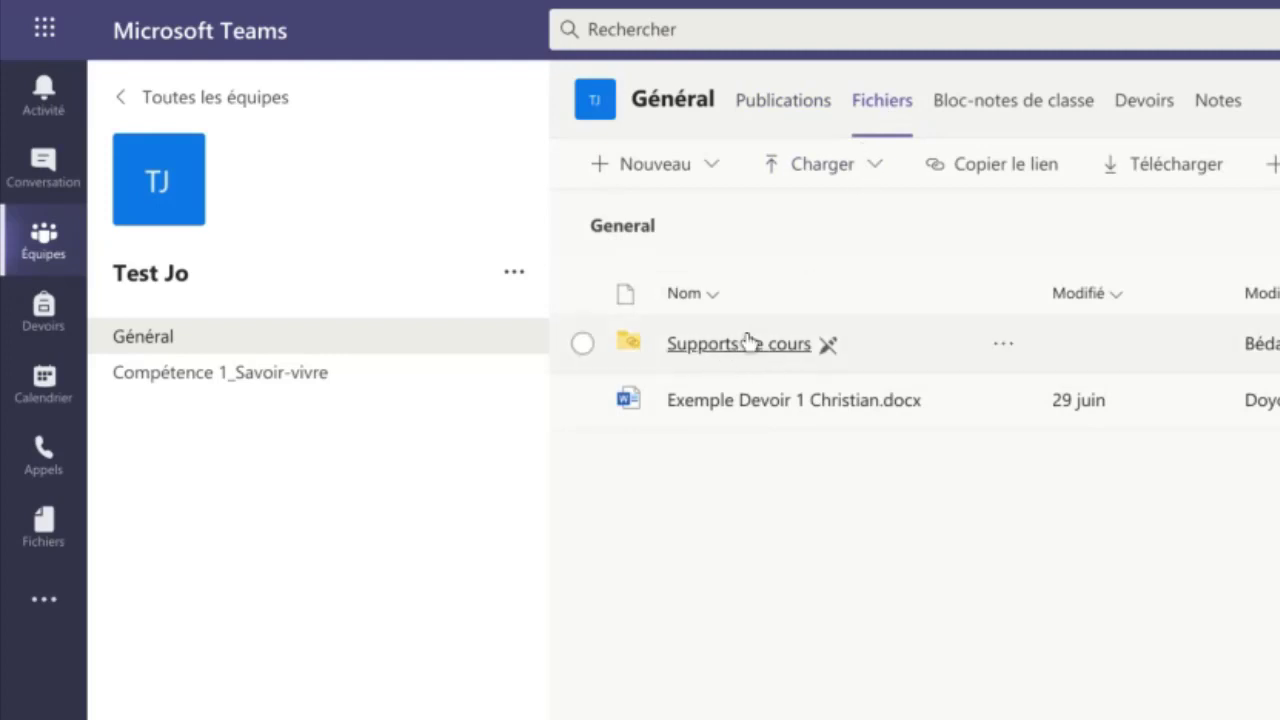
click(748, 346)
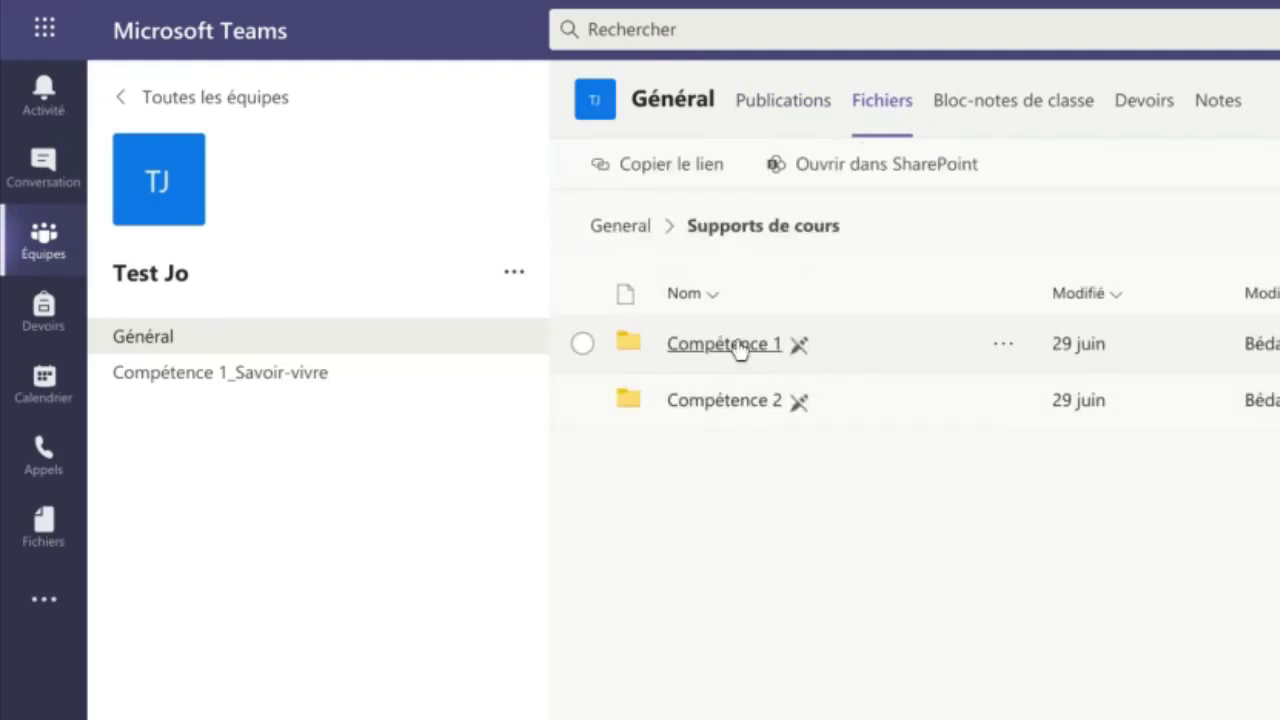
click(738, 347)
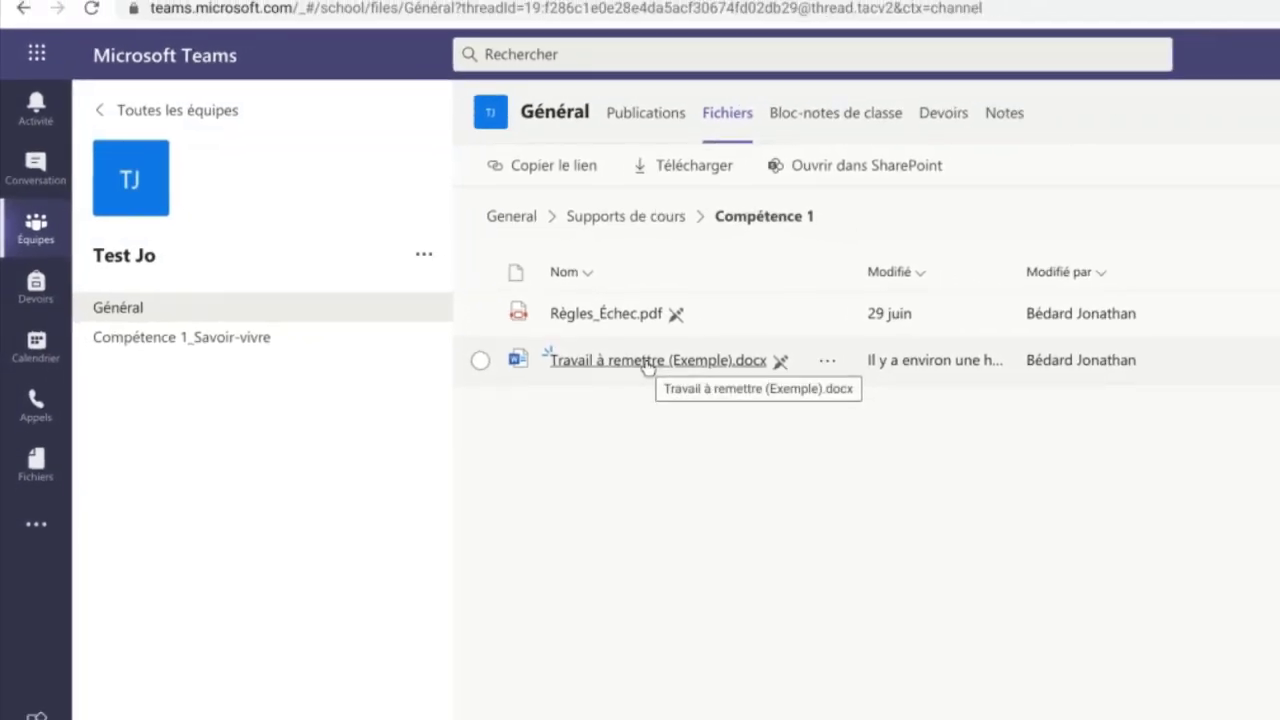
click(648, 361)
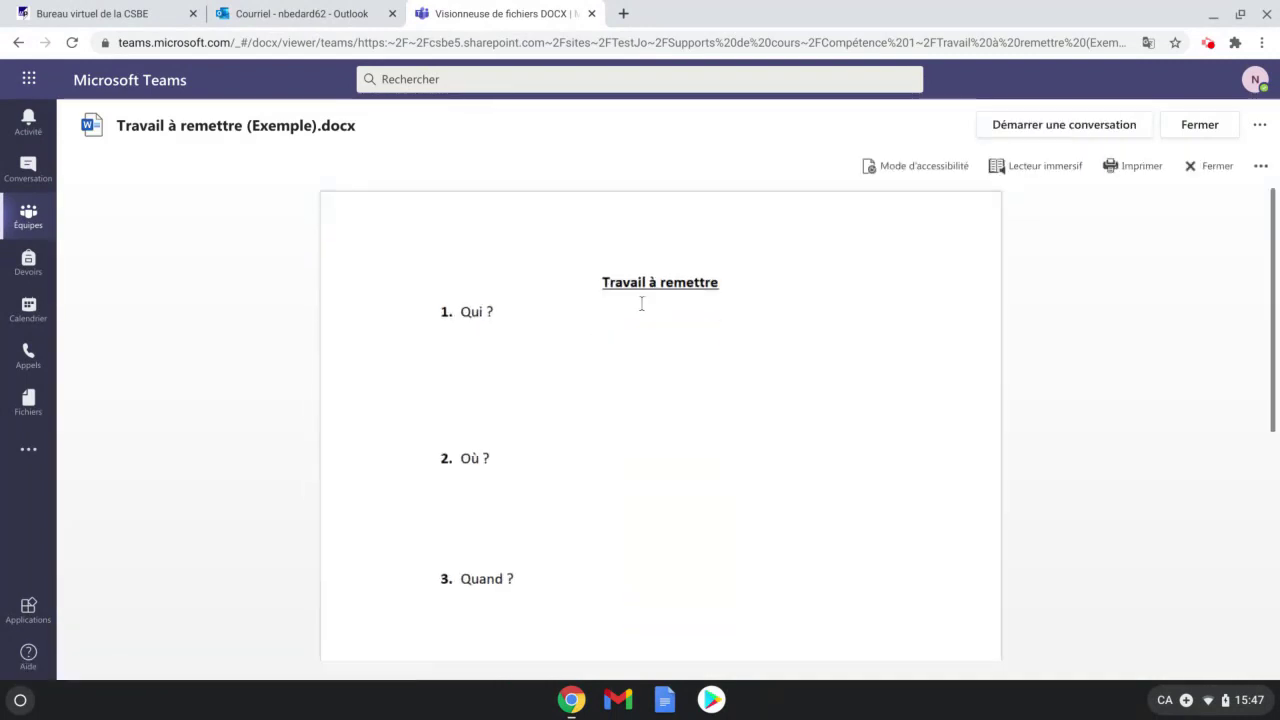
Download Travail à remettre (Exemple).docx from the viewer's more-options menu (Télécharger).
scroll(511, 362, down, 3)
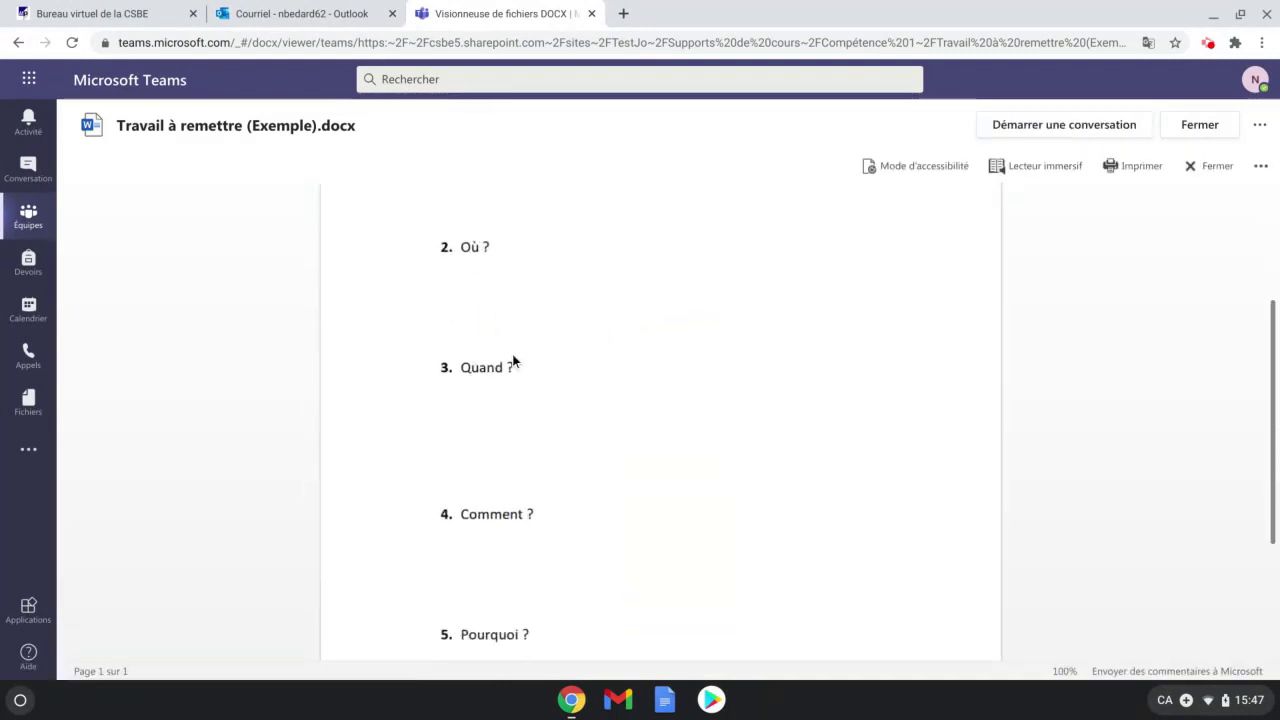
scroll(513, 380, up, 3)
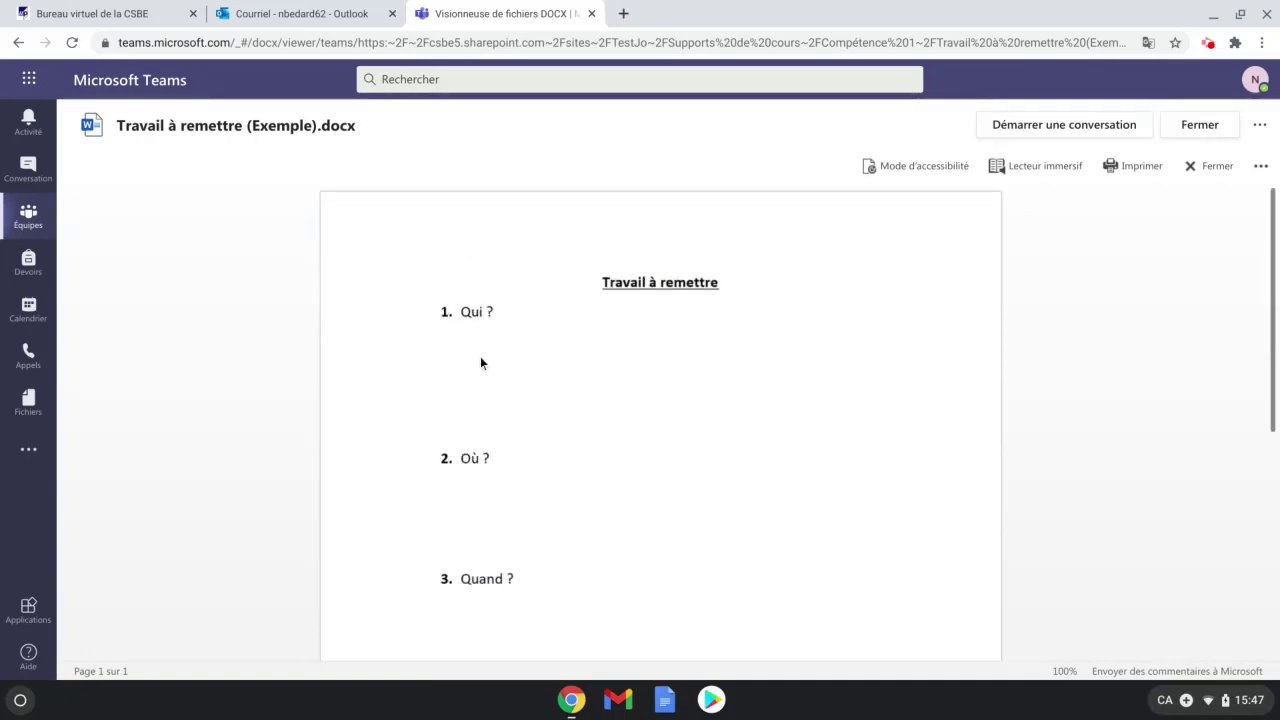
drag(498, 314, 460, 312)
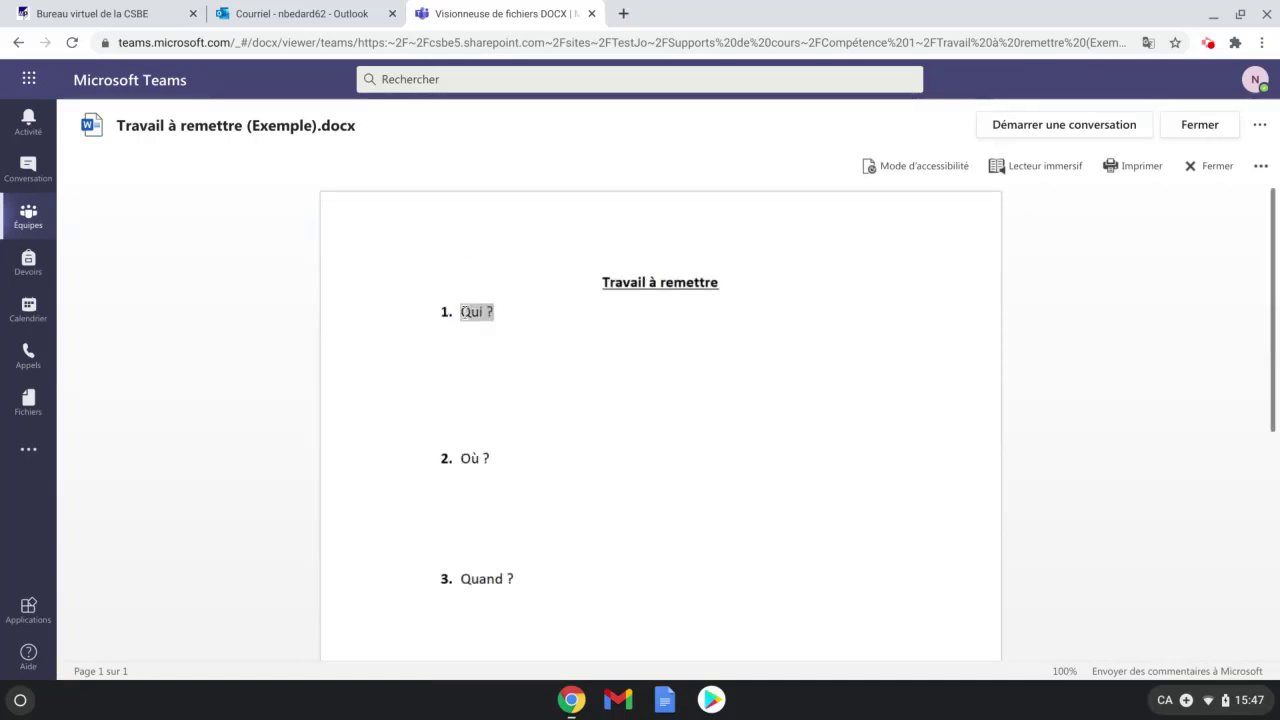
click(476, 327)
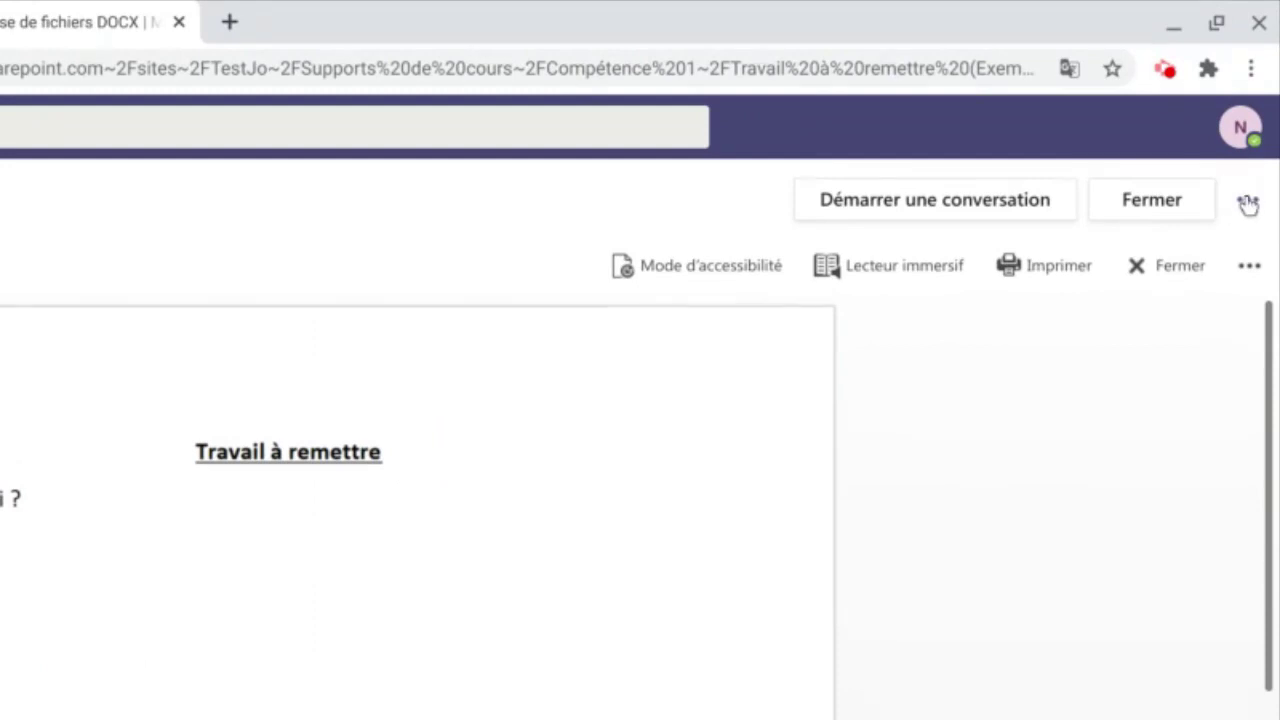
click(1249, 203)
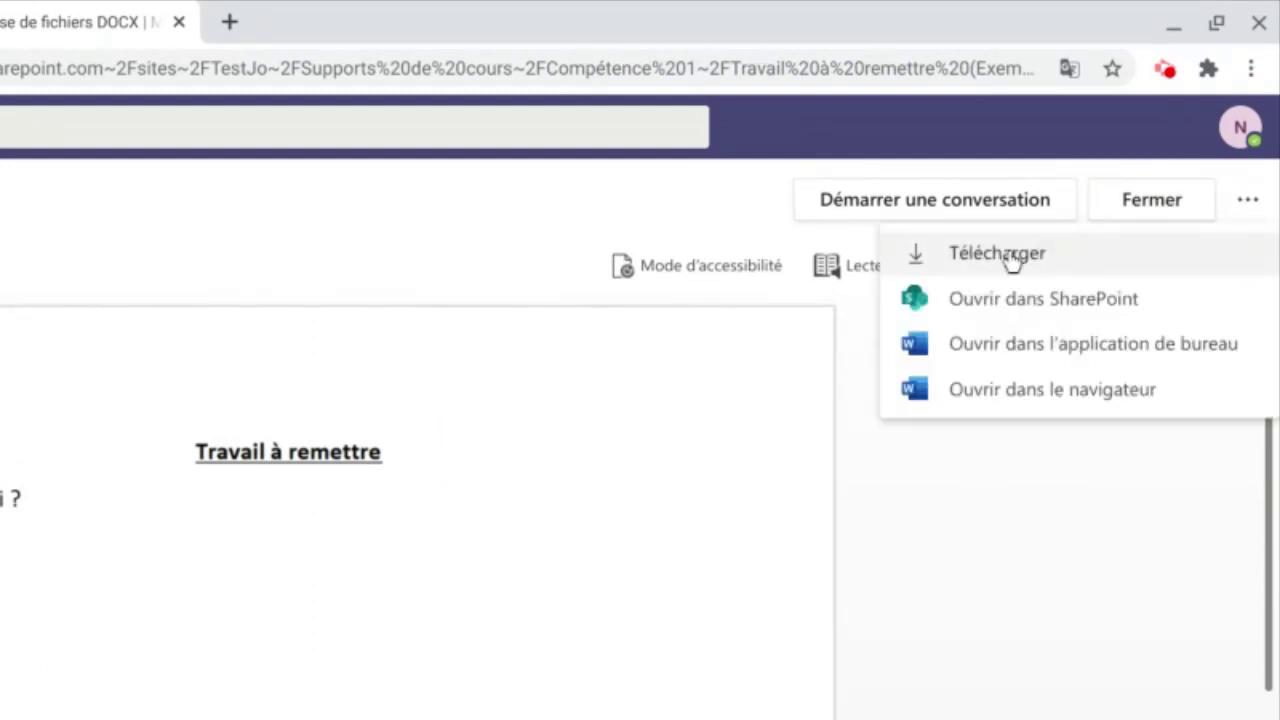
click(990, 258)
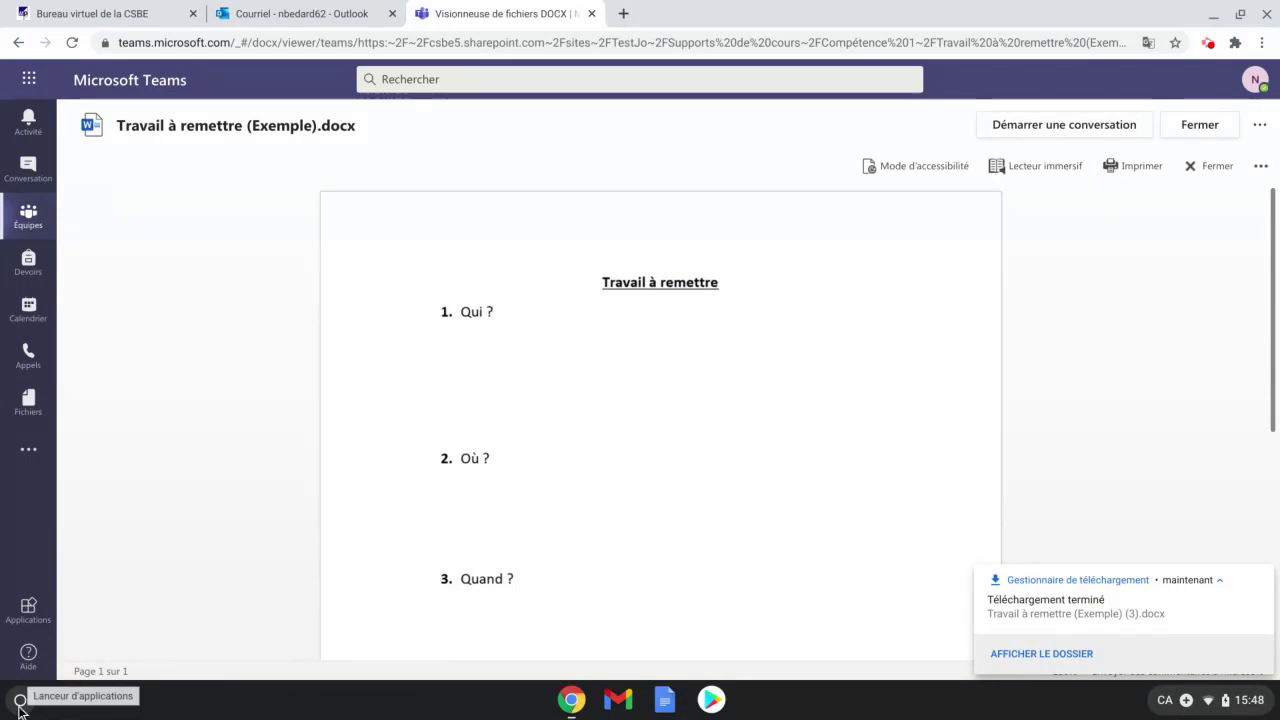
click(20, 702)
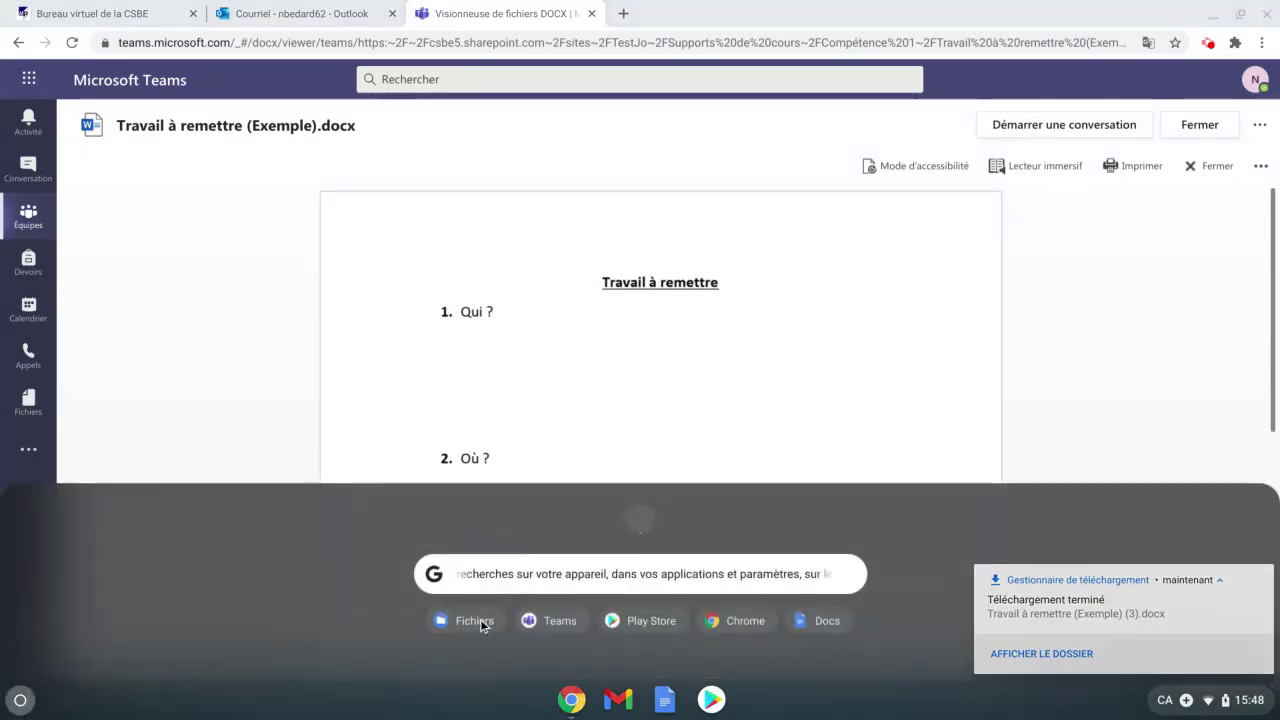
Expand the launcher's full app list and start the Fichiers app.
click(639, 523)
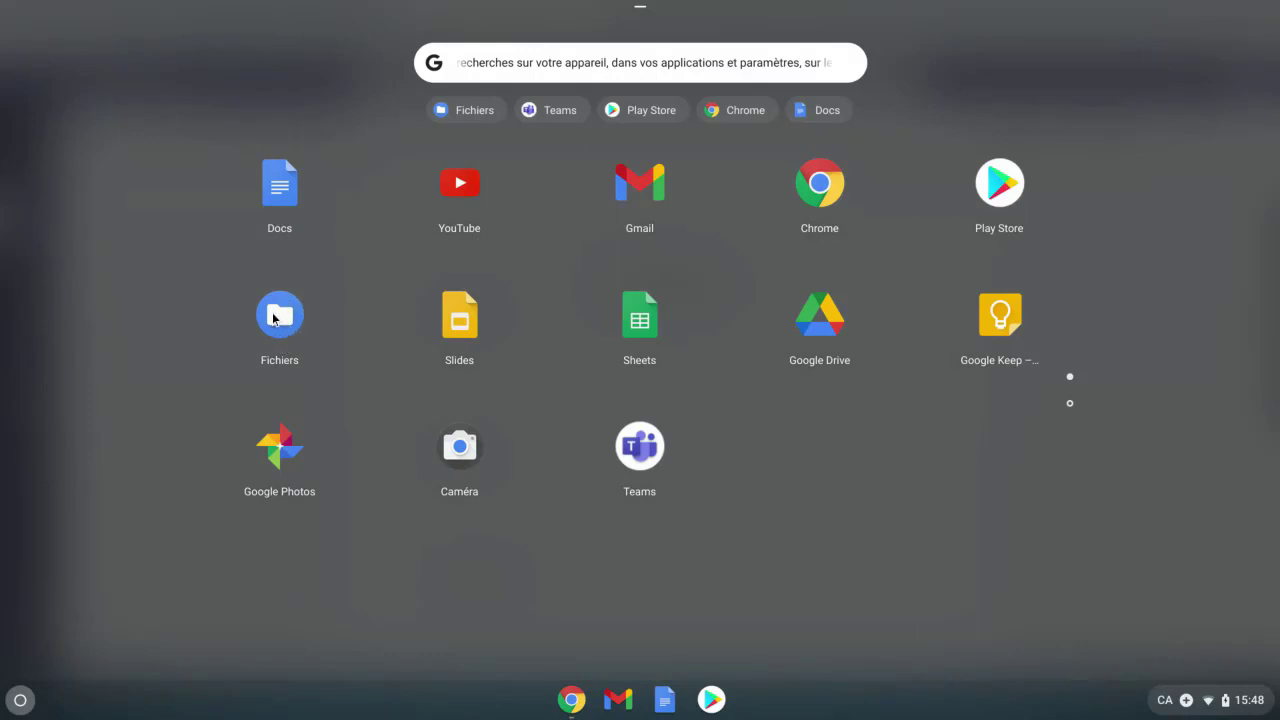
click(1070, 405)
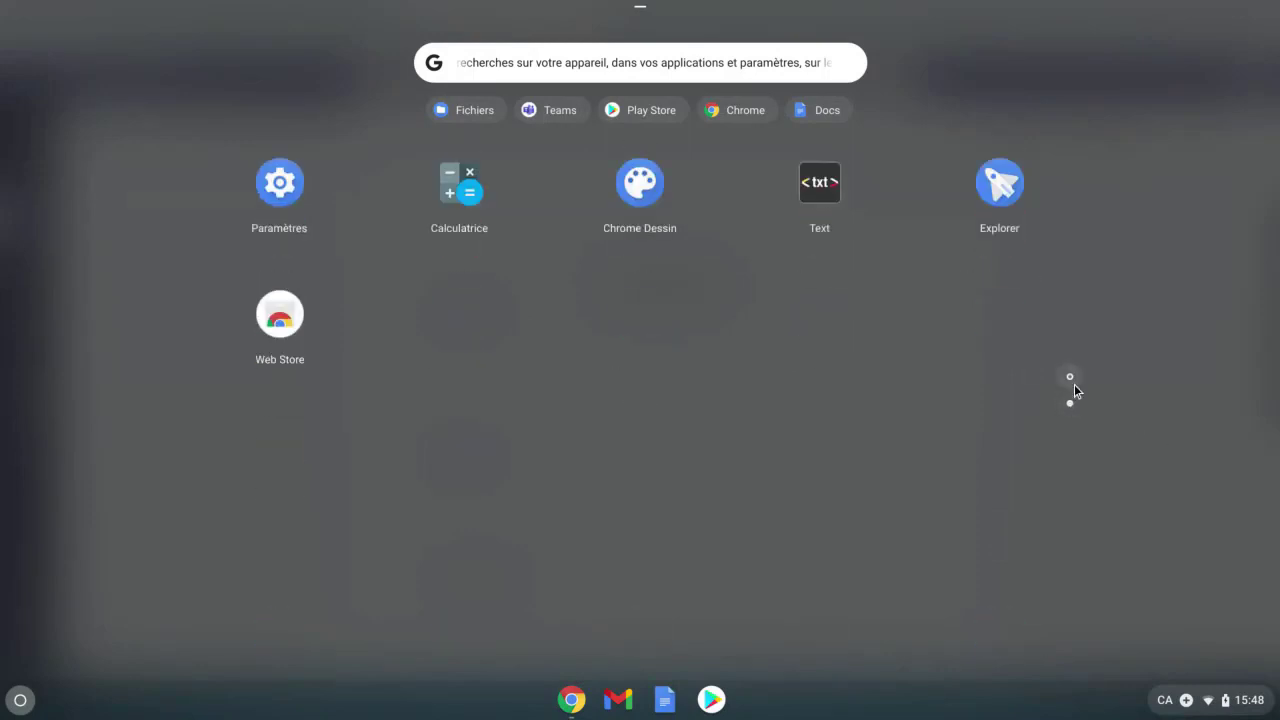
click(1074, 384)
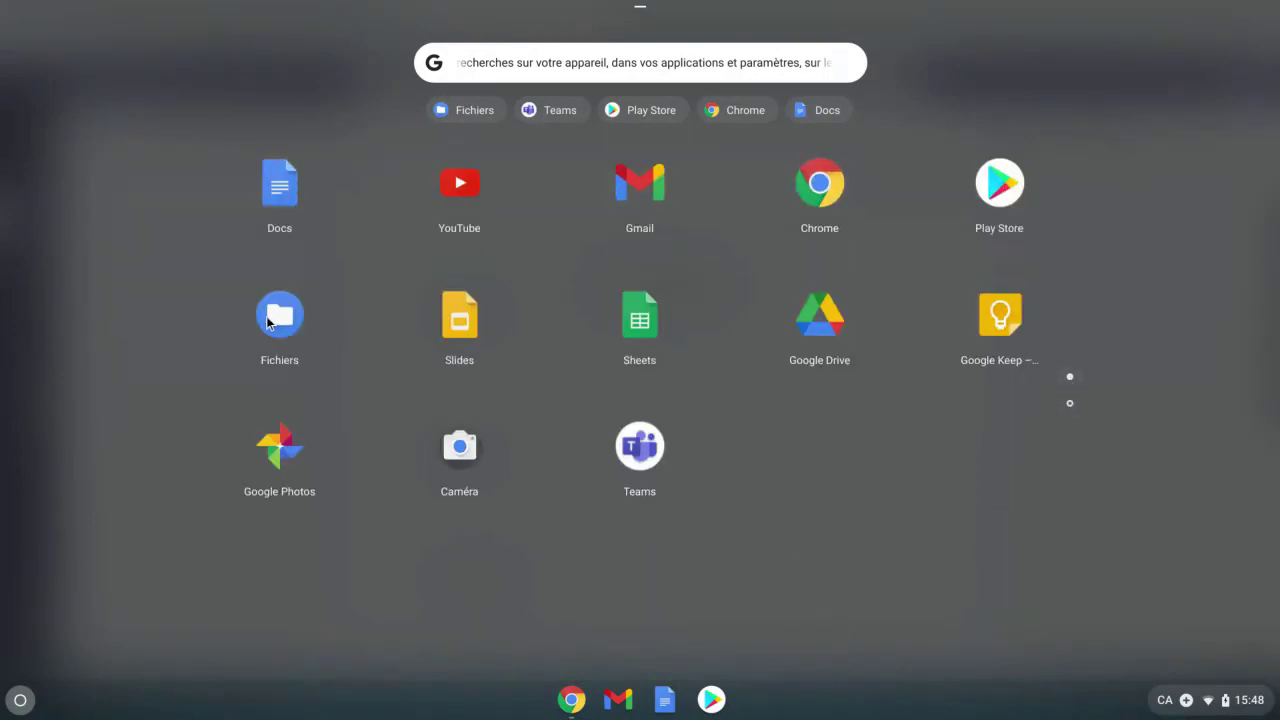
click(270, 318)
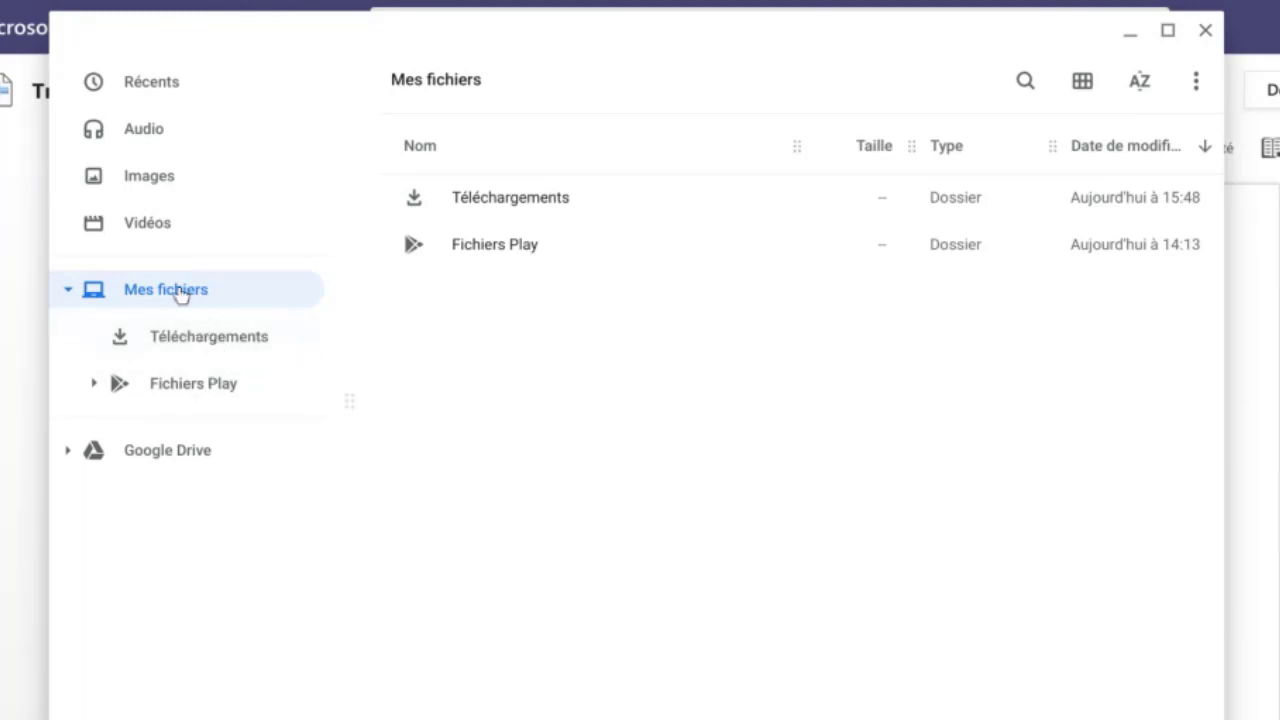
Open Travail à remettre (Exemple) (3).docx from Téléchargements in Office Editing.
click(215, 345)
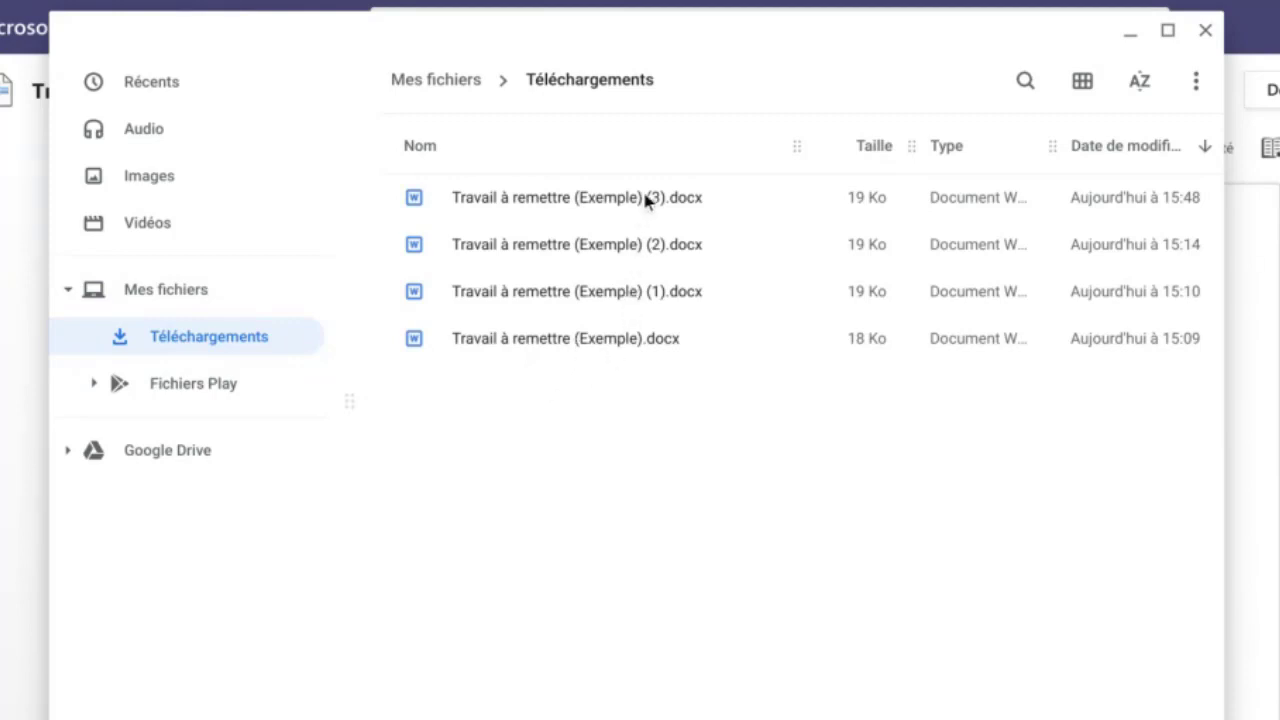
click(516, 203)
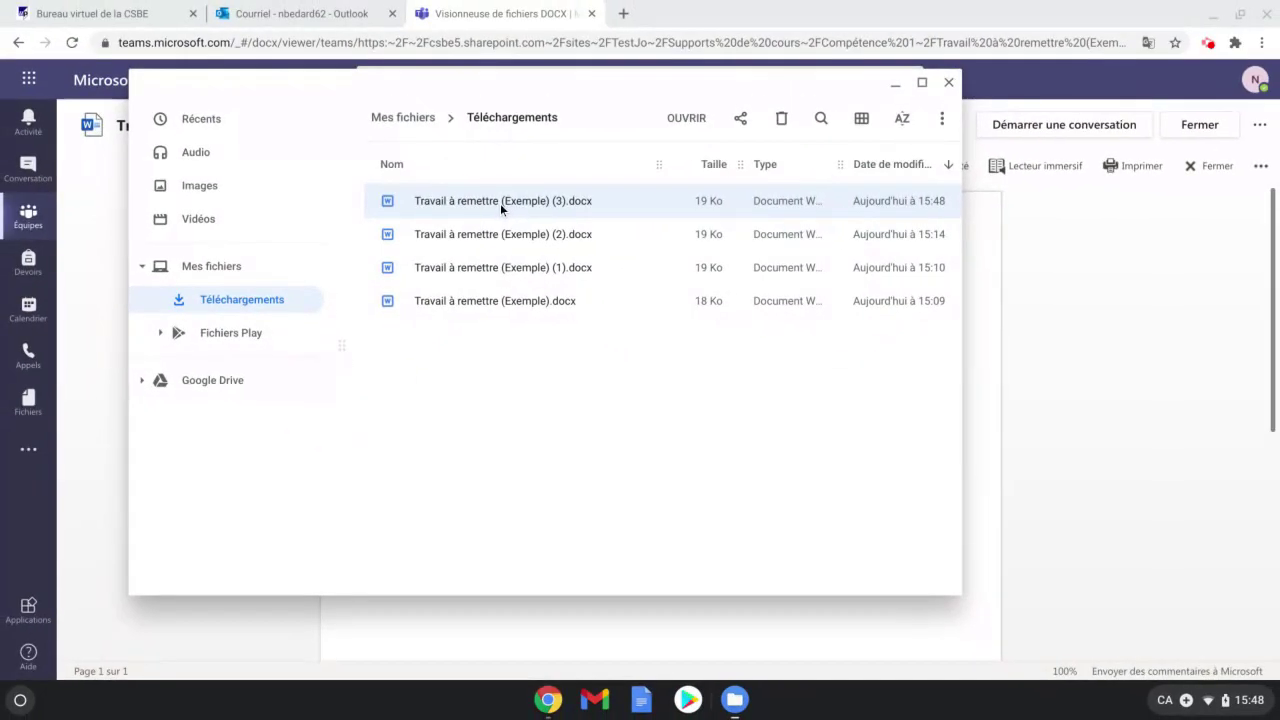
double_click(516, 209)
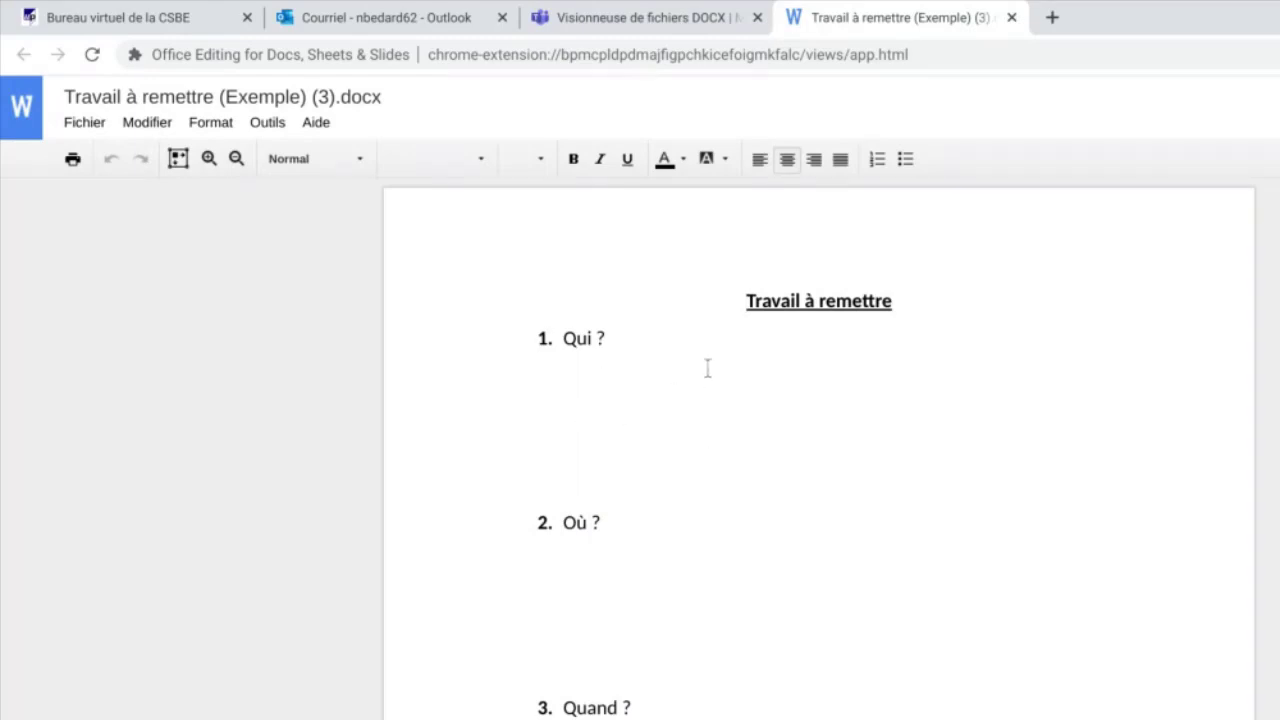
Save the file as a Google Docs document, then close the Office Editing tab.
click(84, 126)
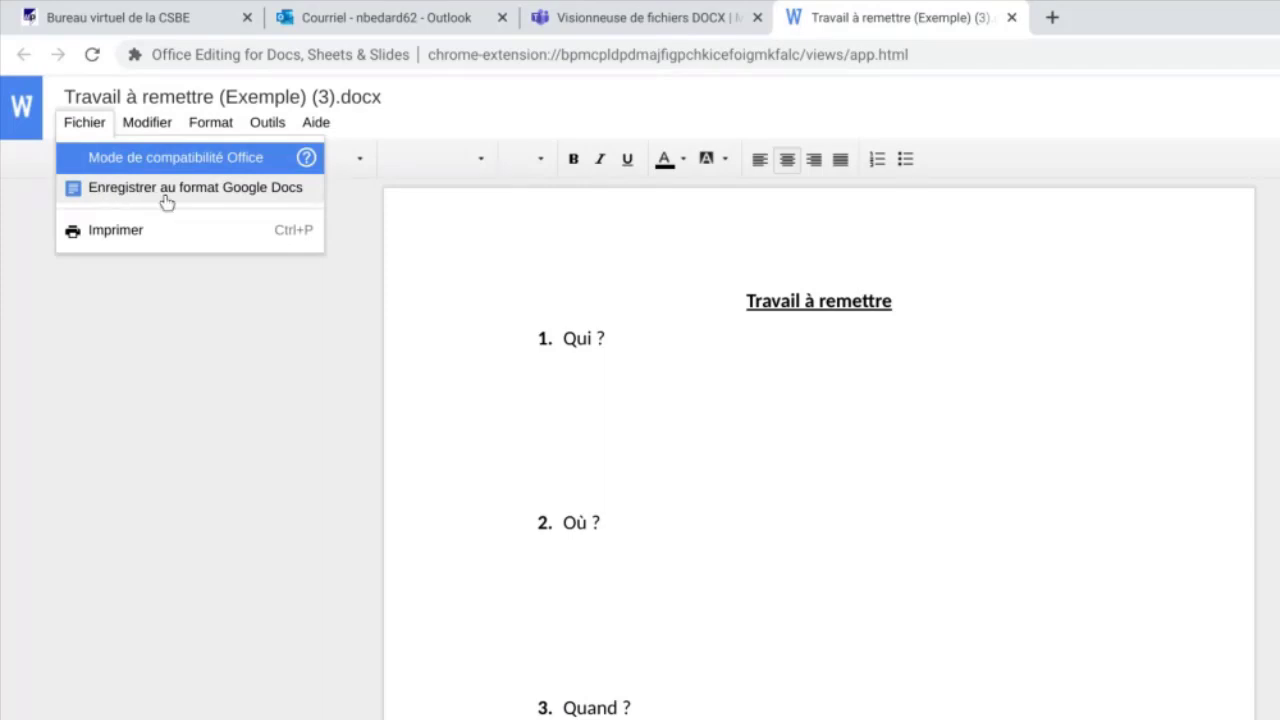
click(221, 192)
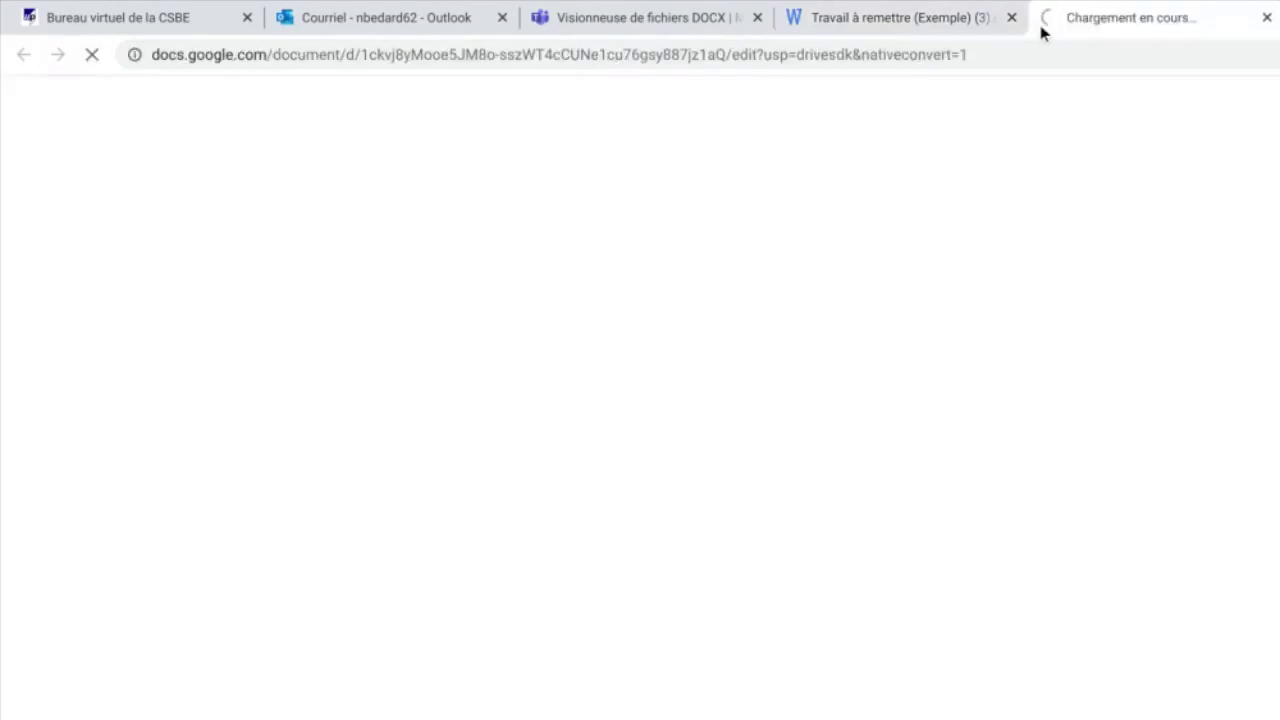
click(889, 17)
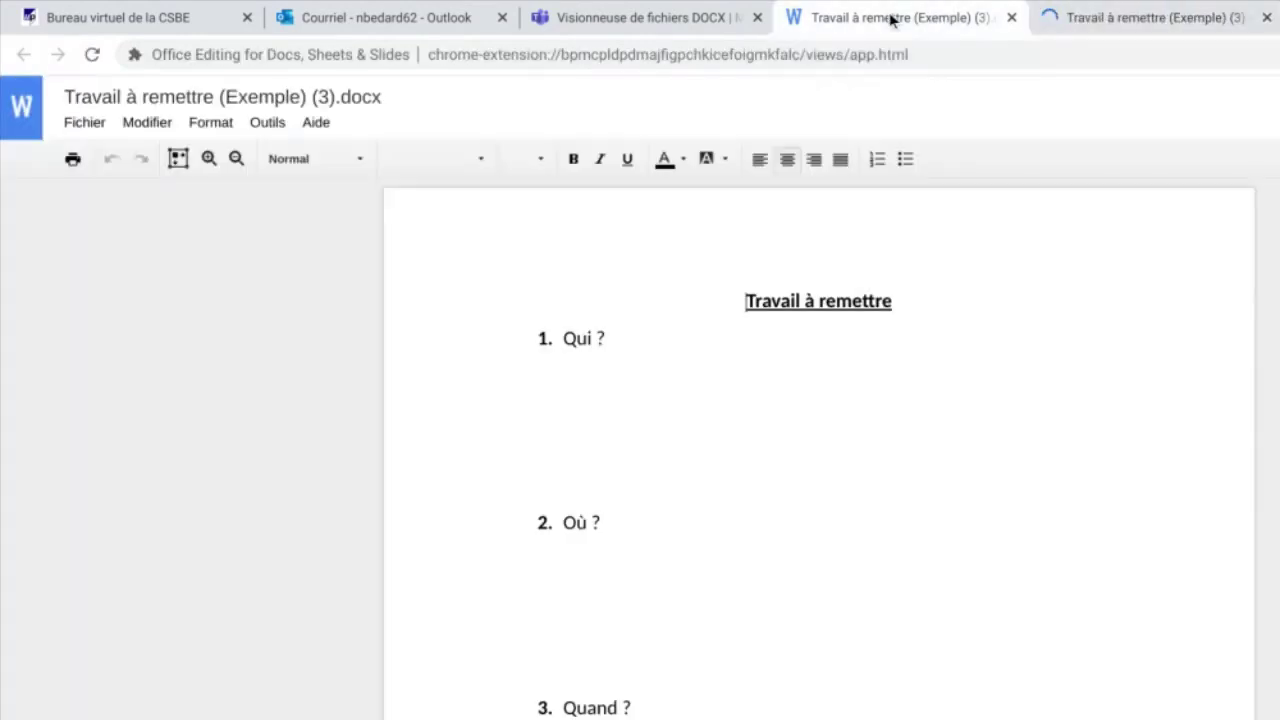
click(1012, 18)
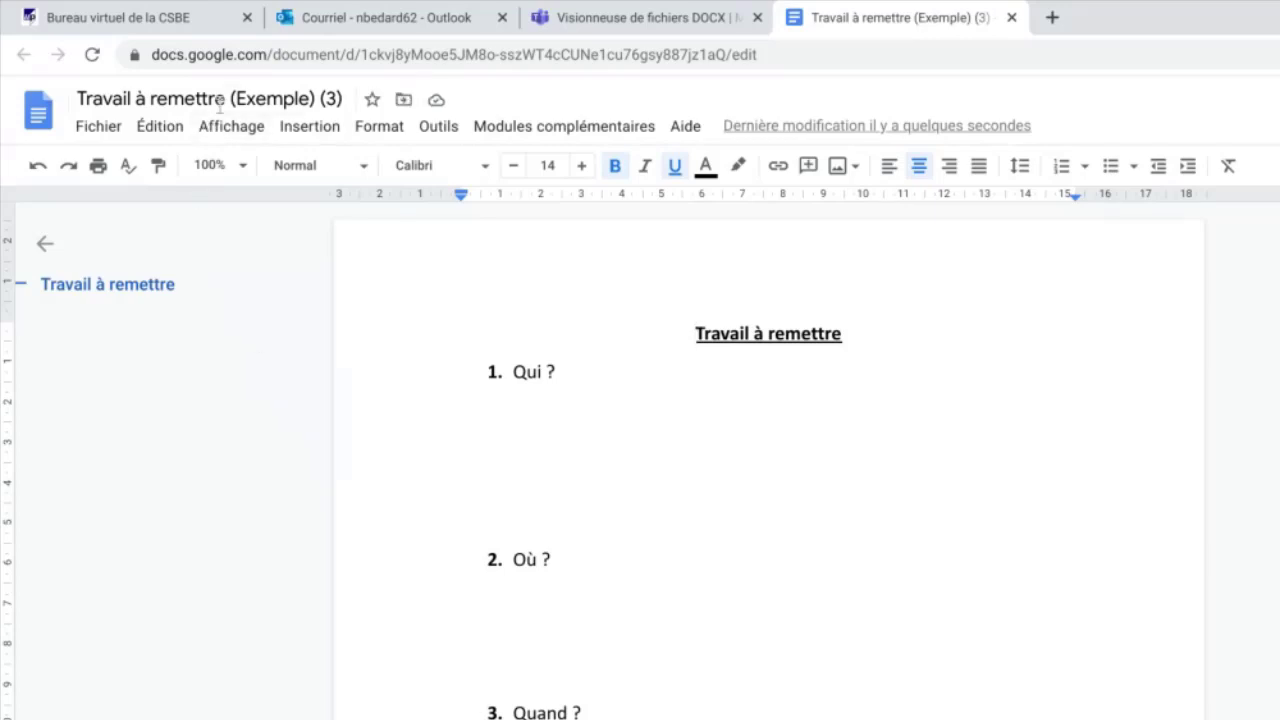
Open Google Drive in a new tab to check the converted file, then return to the document.
click(1054, 19)
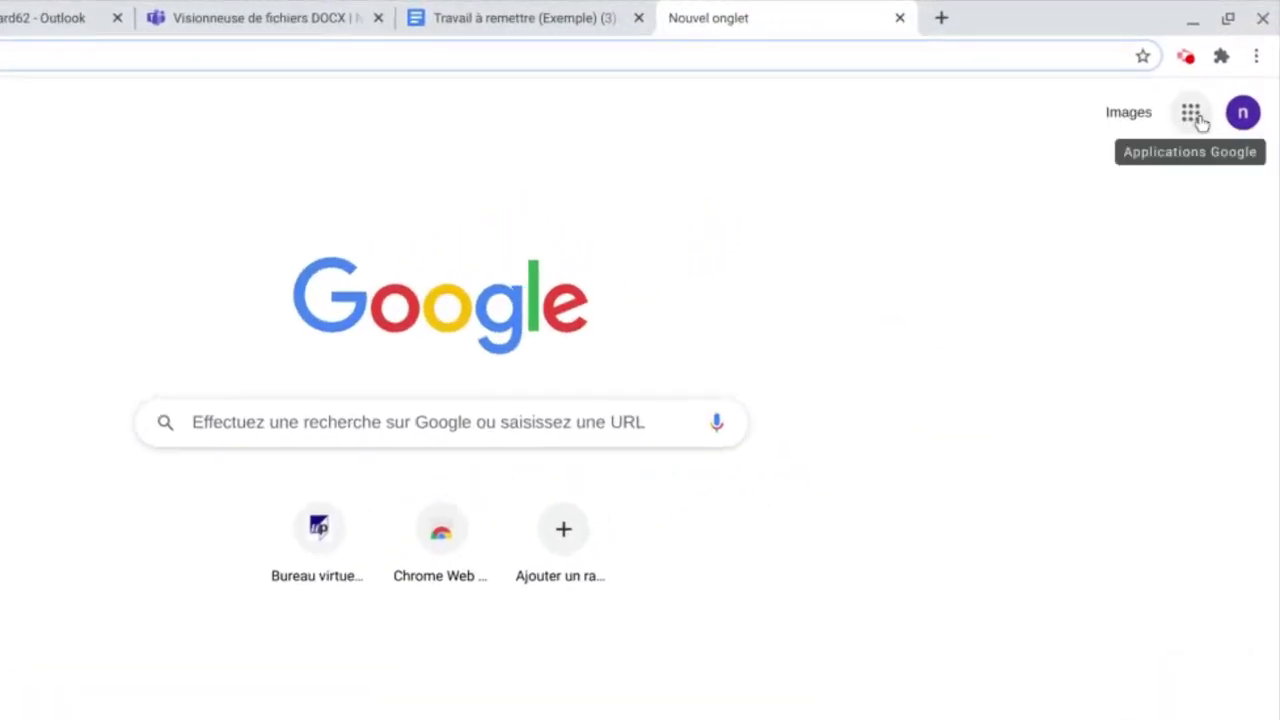
click(1192, 114)
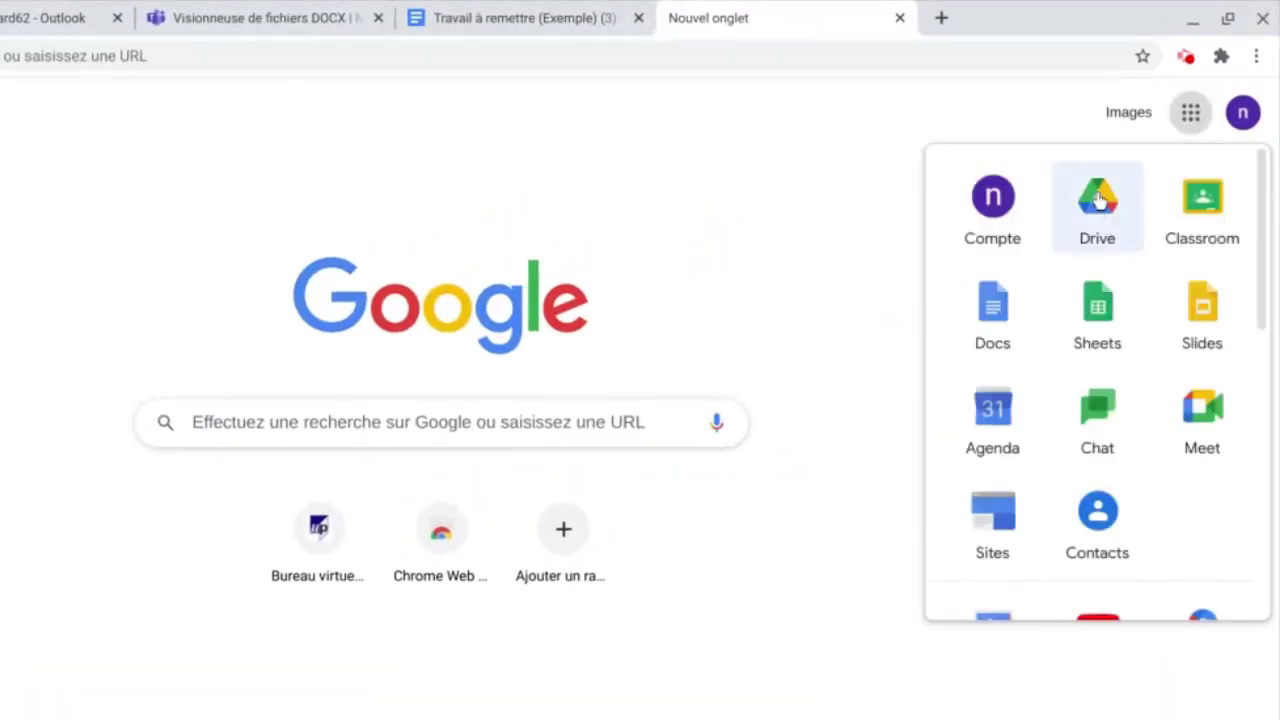
click(1105, 207)
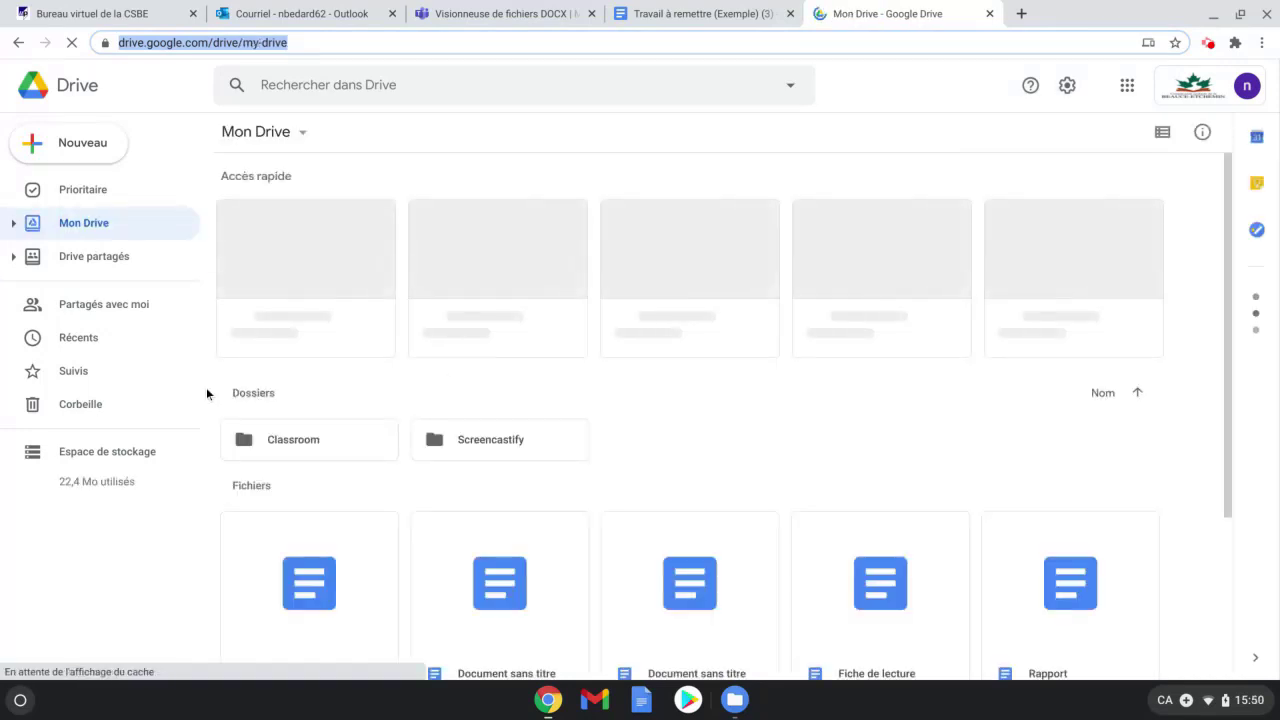
scroll(352, 347, down, 3)
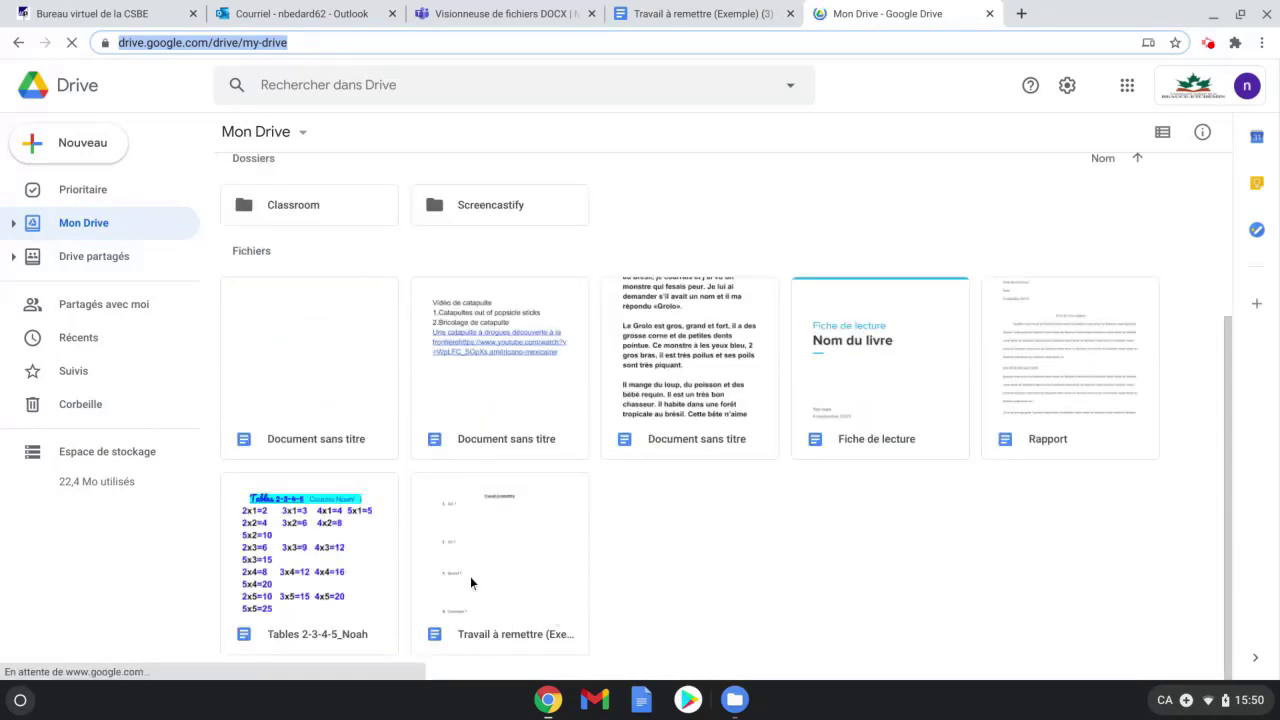
scroll(308, 467, up, 3)
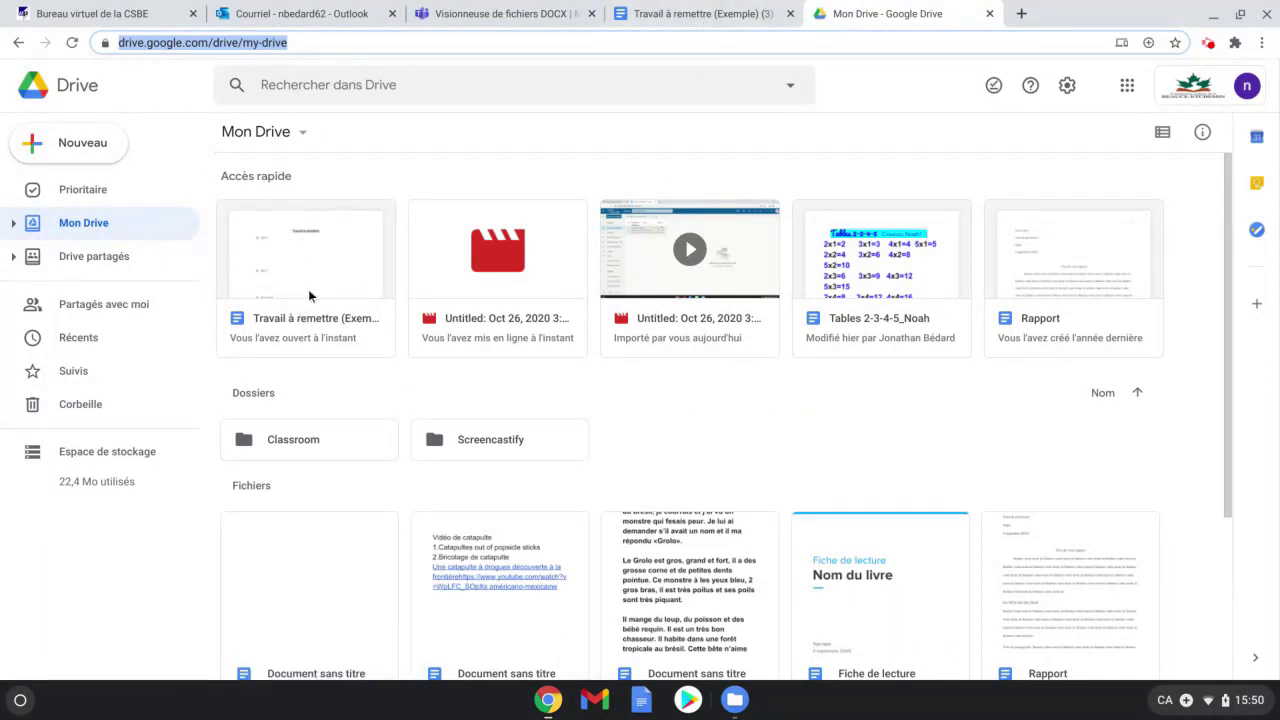
click(711, 26)
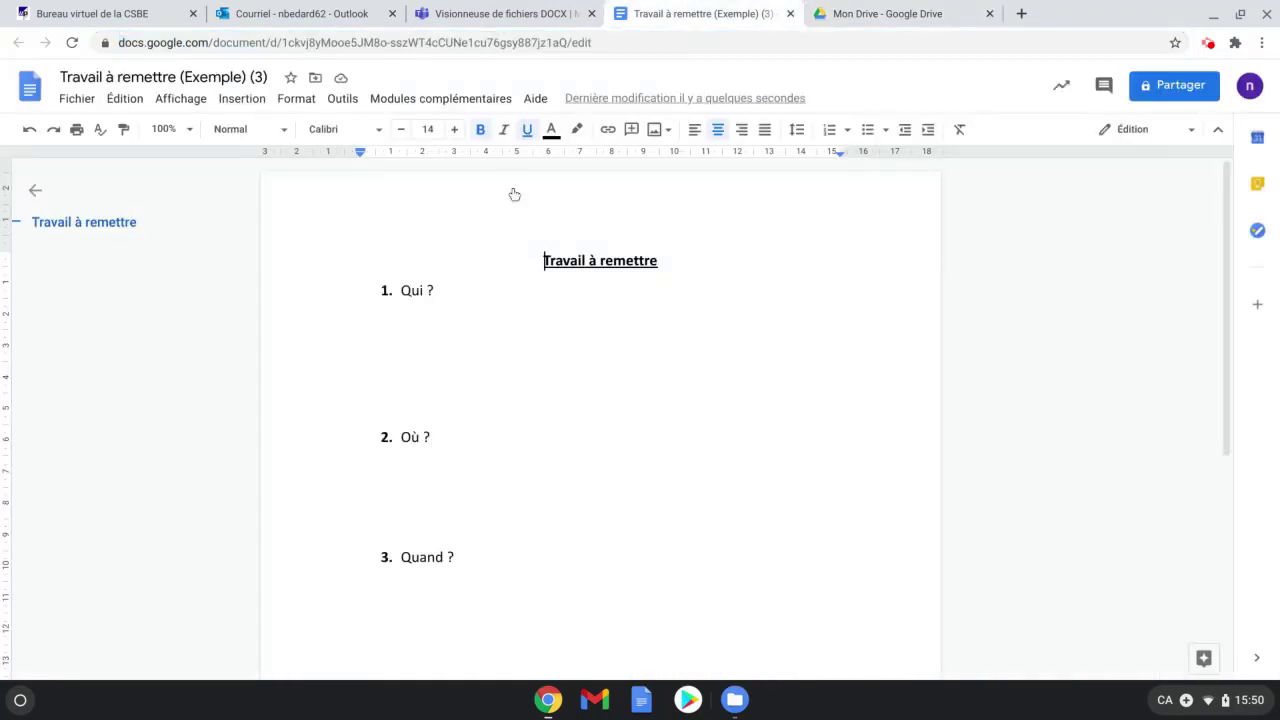
Answer Qui ? with 'Moi' and Où ? with 'Quelque part...'.
click(403, 318)
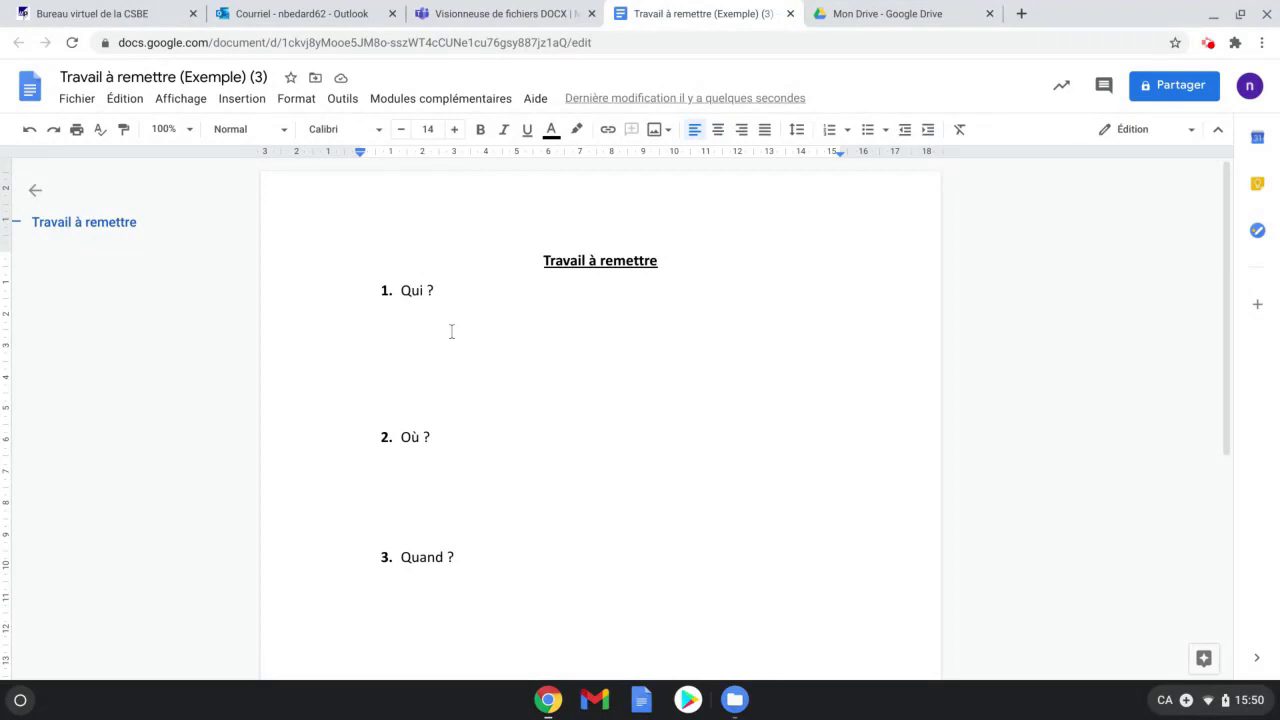
text(Moi)
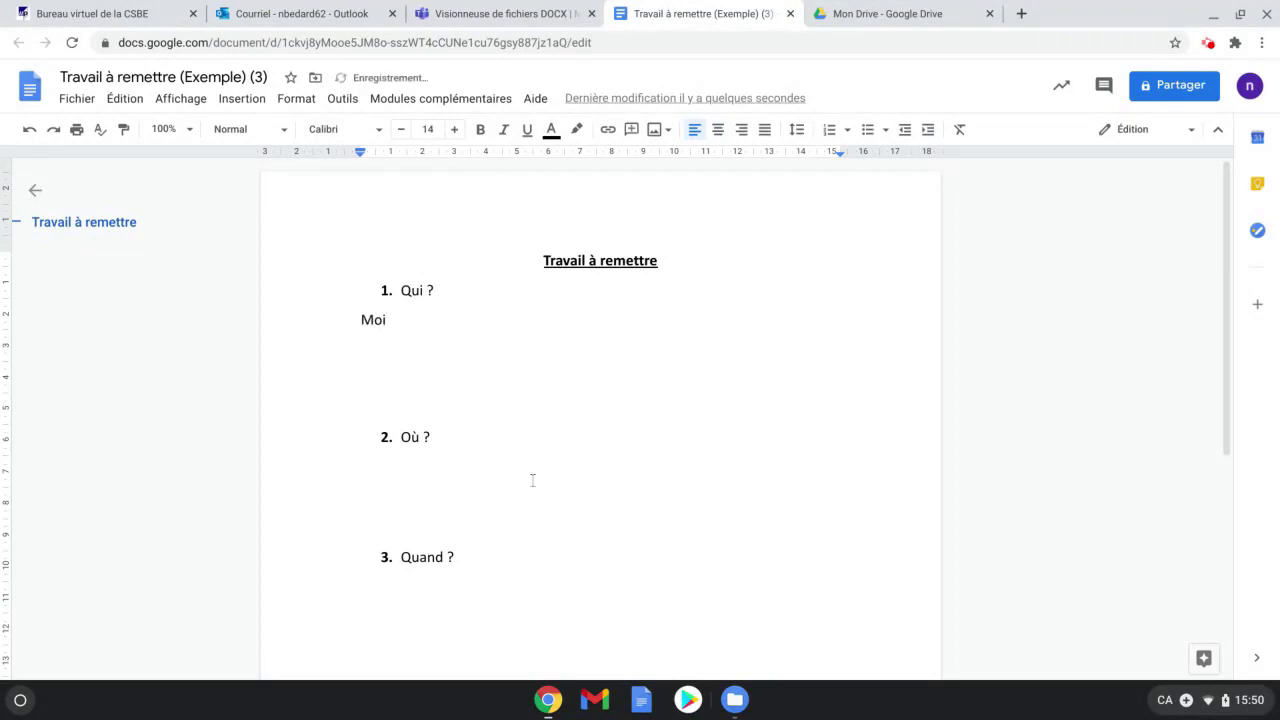
click(398, 484)
text(Quelque part...)
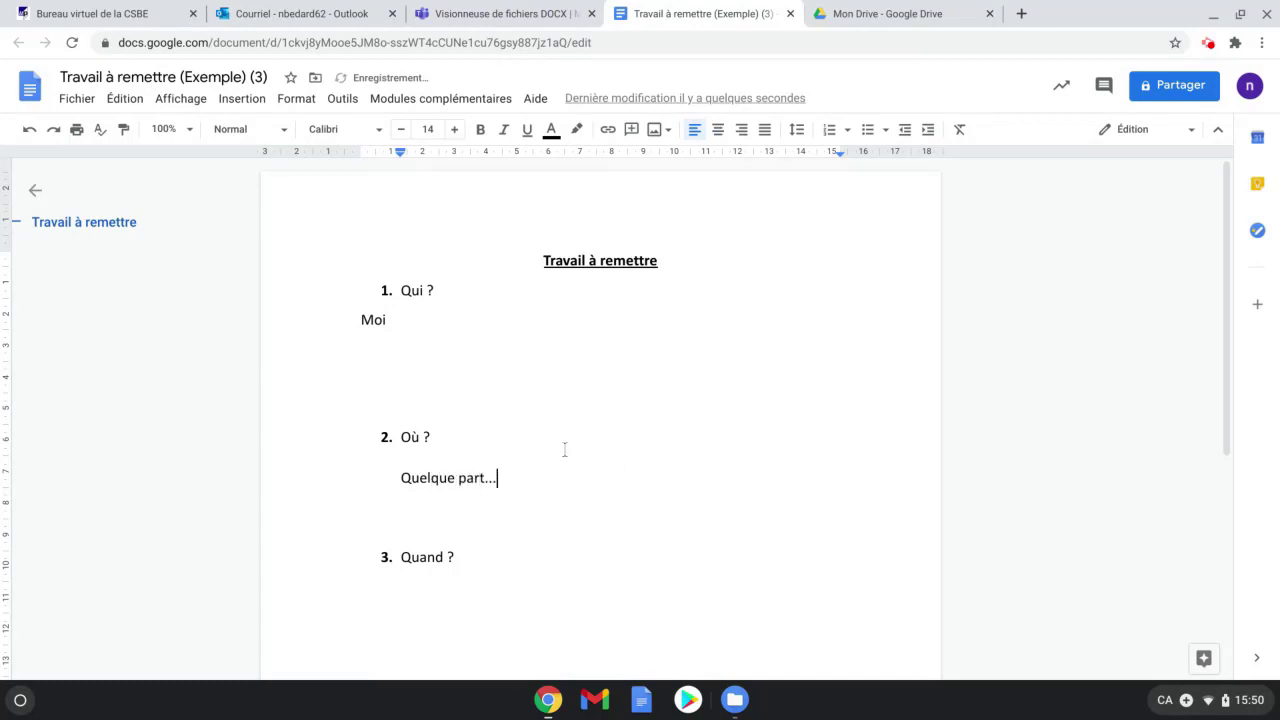
Make the answer 'Quelque part...' bold, underlined and highlighted yellow.
drag(497, 478, 399, 477)
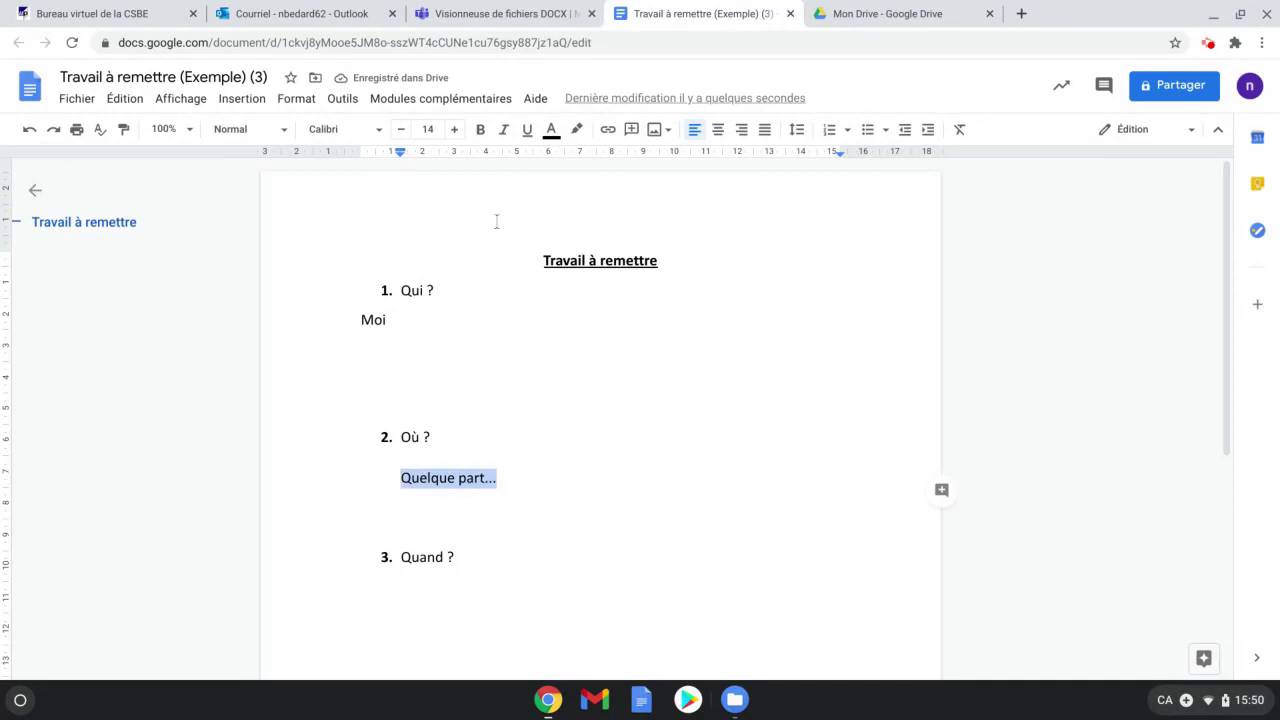
click(480, 130)
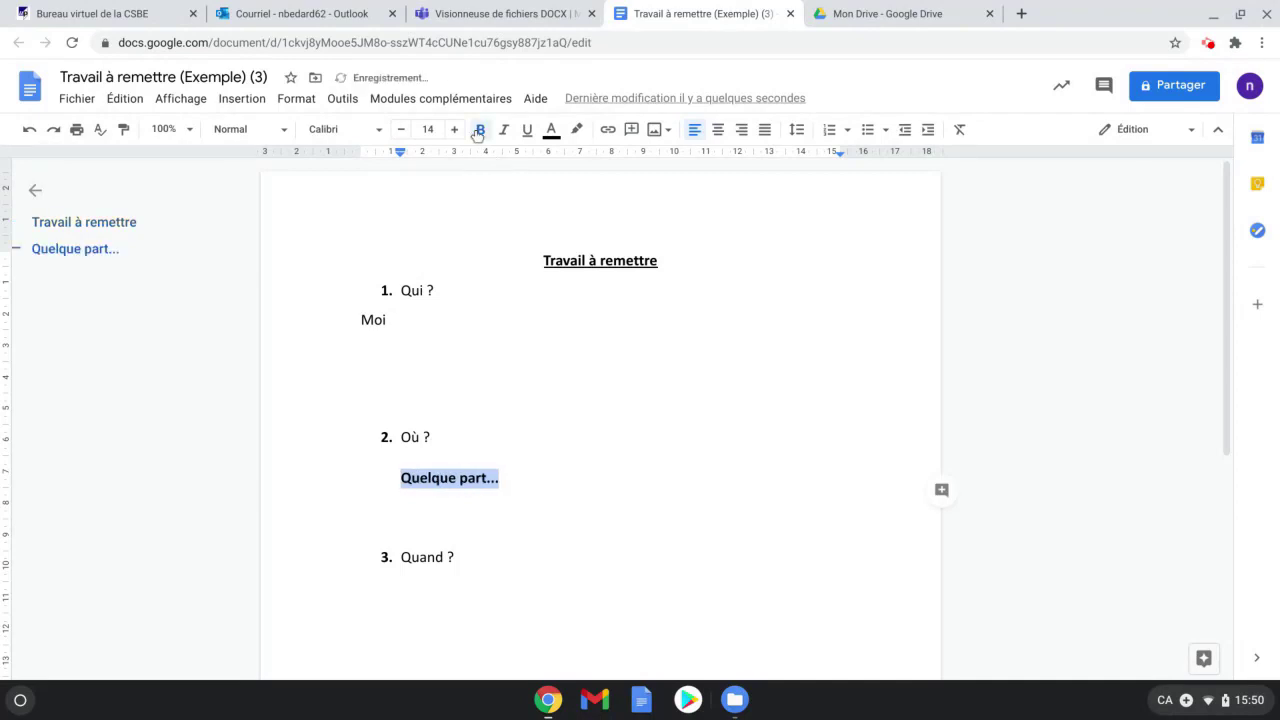
click(527, 130)
click(578, 130)
click(638, 210)
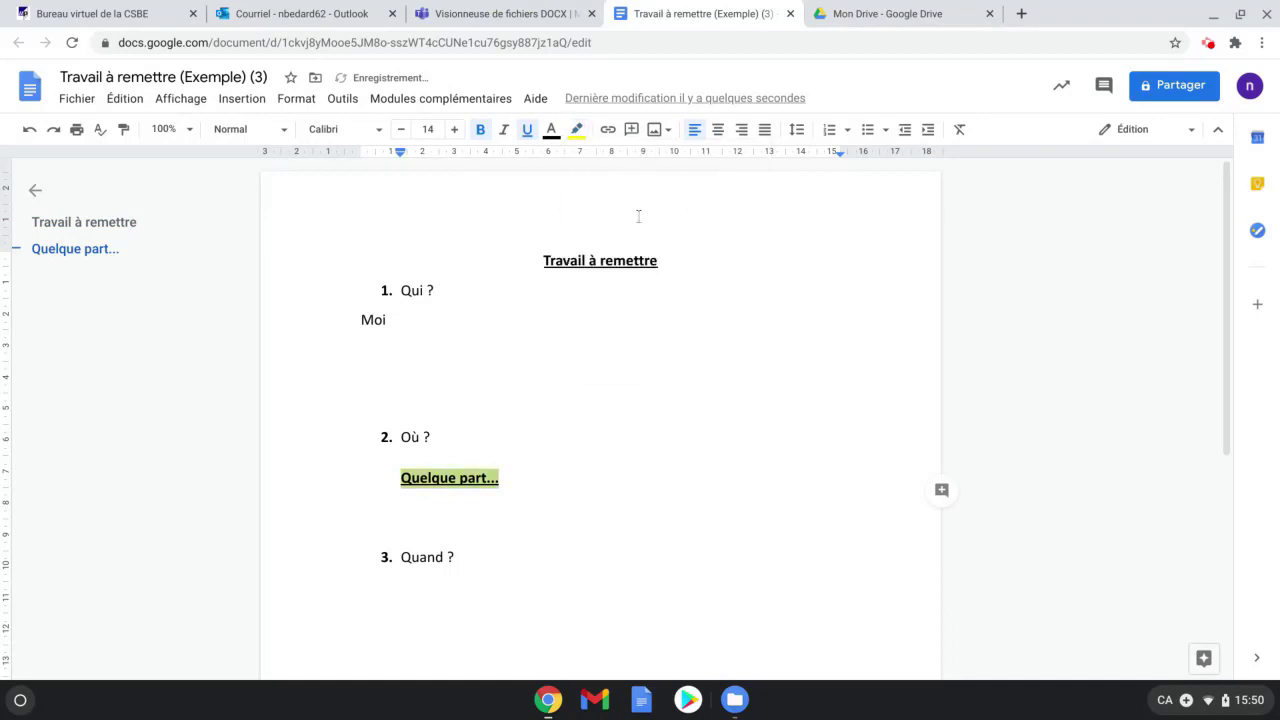
click(600, 480)
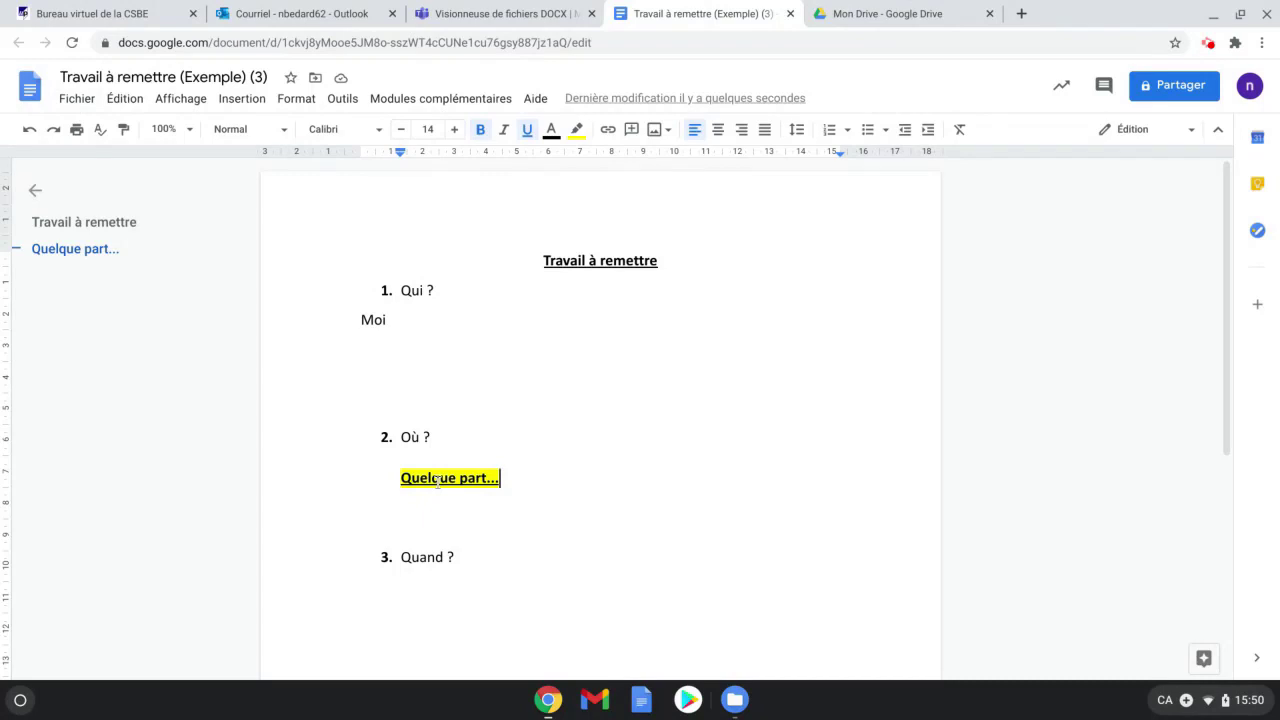
Close the document tab and reopen Travail à remettre (Exemple) from Drive's Accès rapide.
click(790, 14)
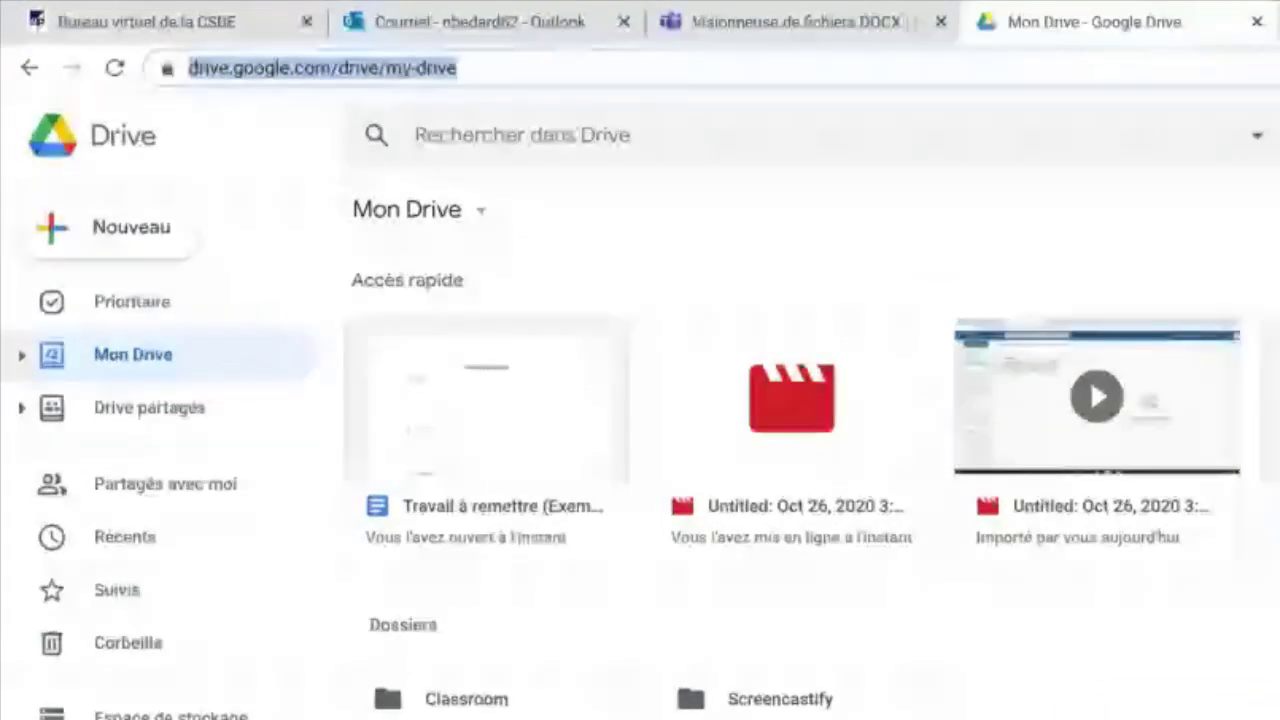
double_click(492, 443)
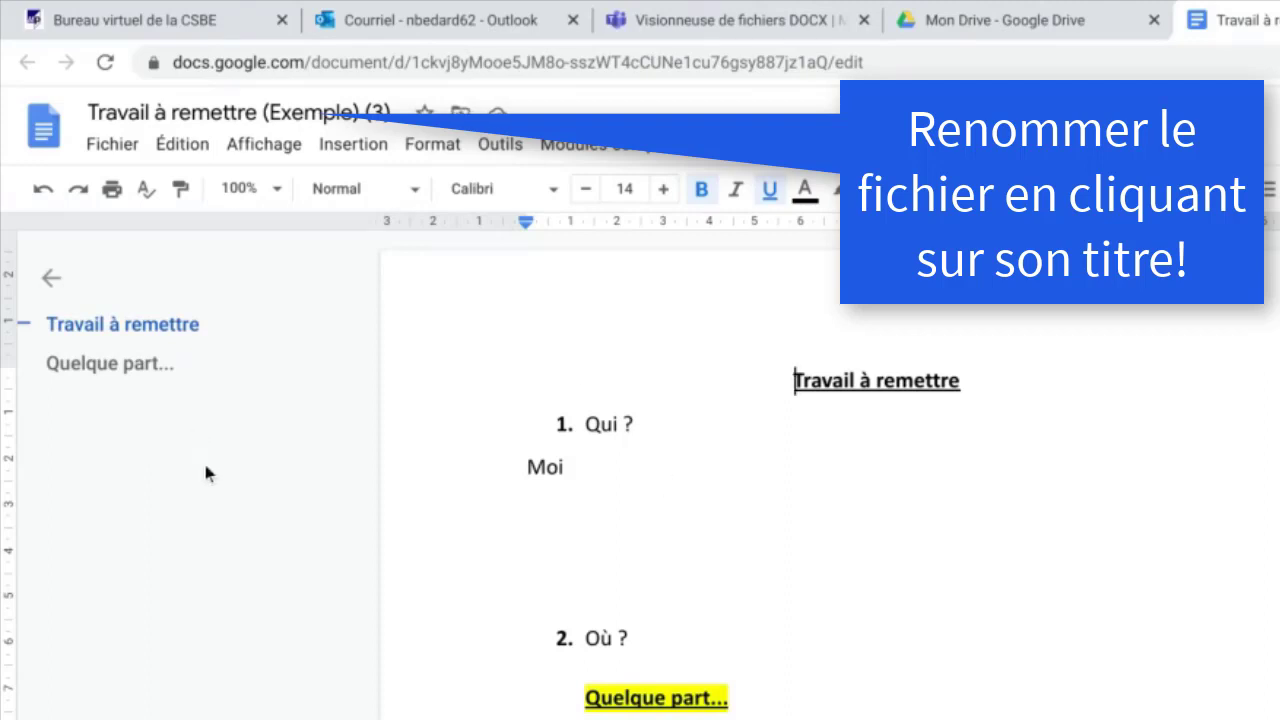
Email the document as a PDF attachment to the recipient's address.
click(110, 150)
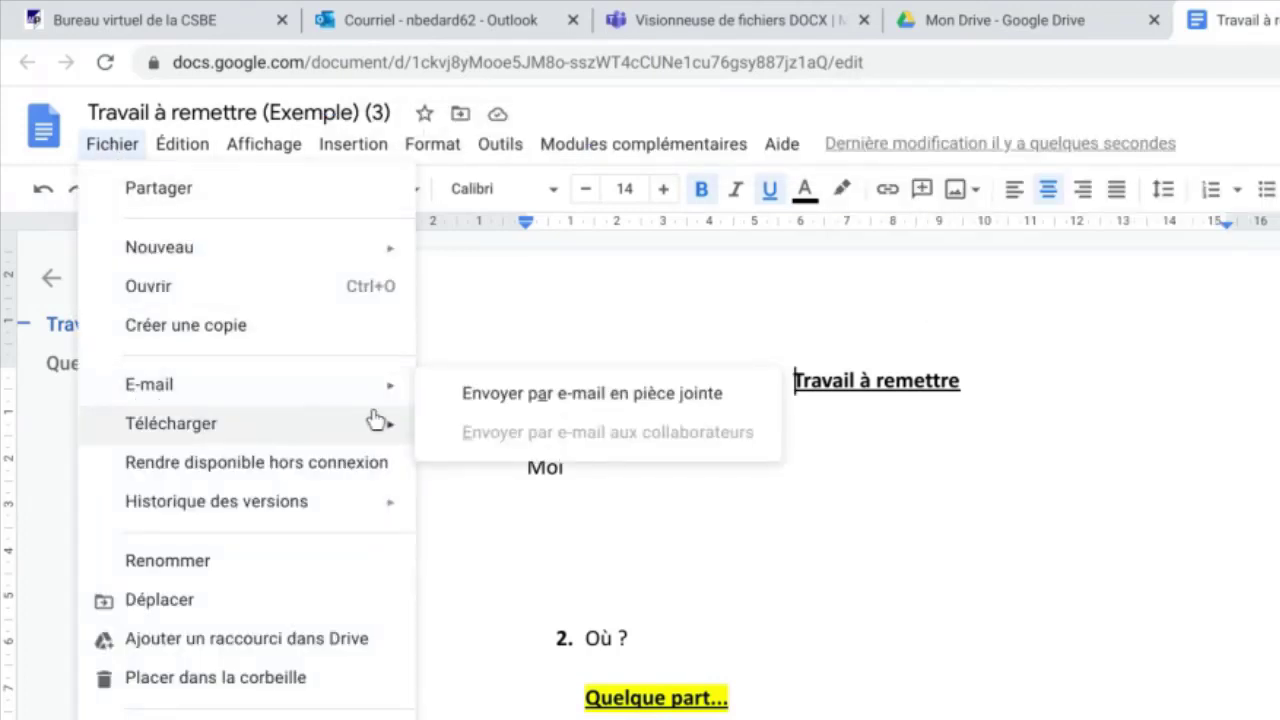
click(585, 398)
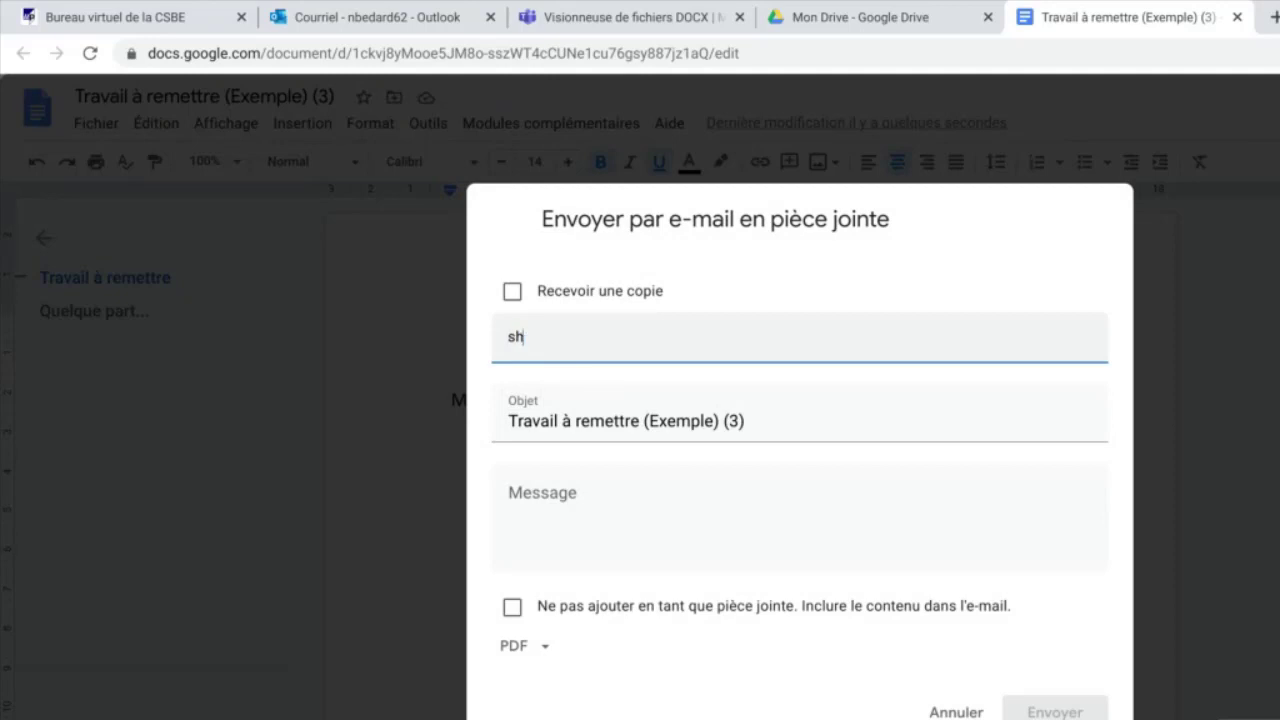
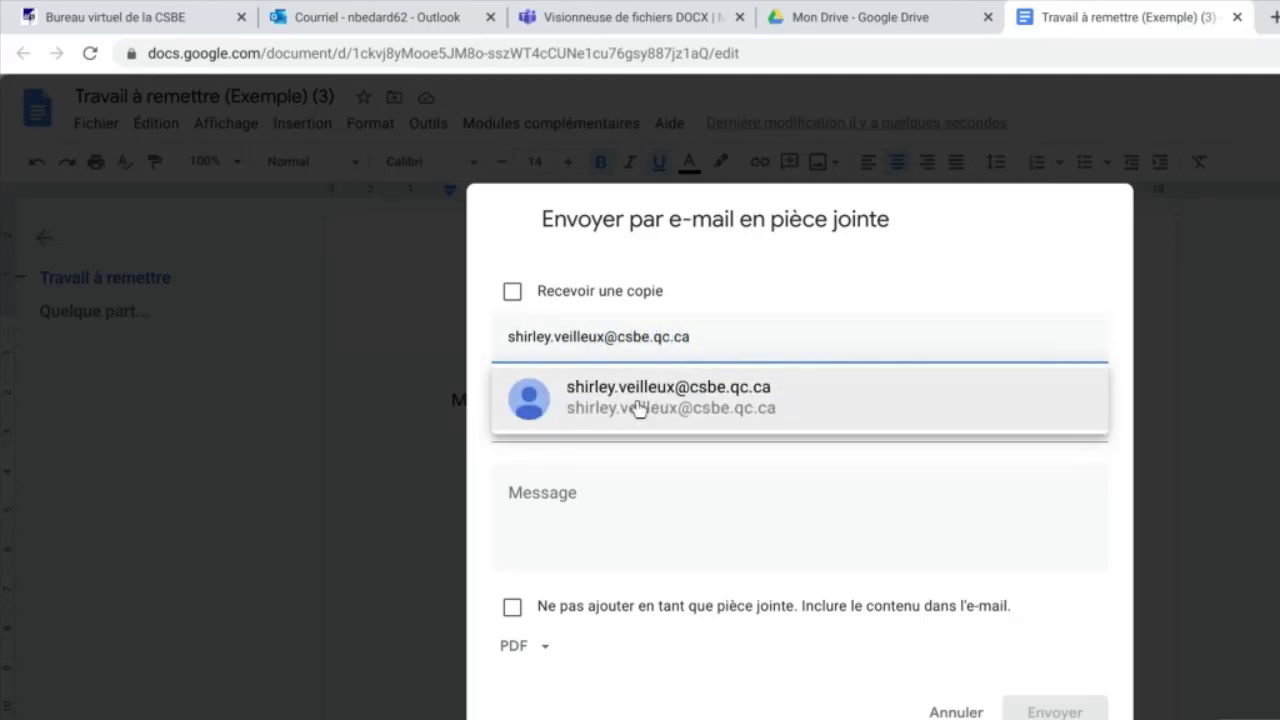
click(634, 405)
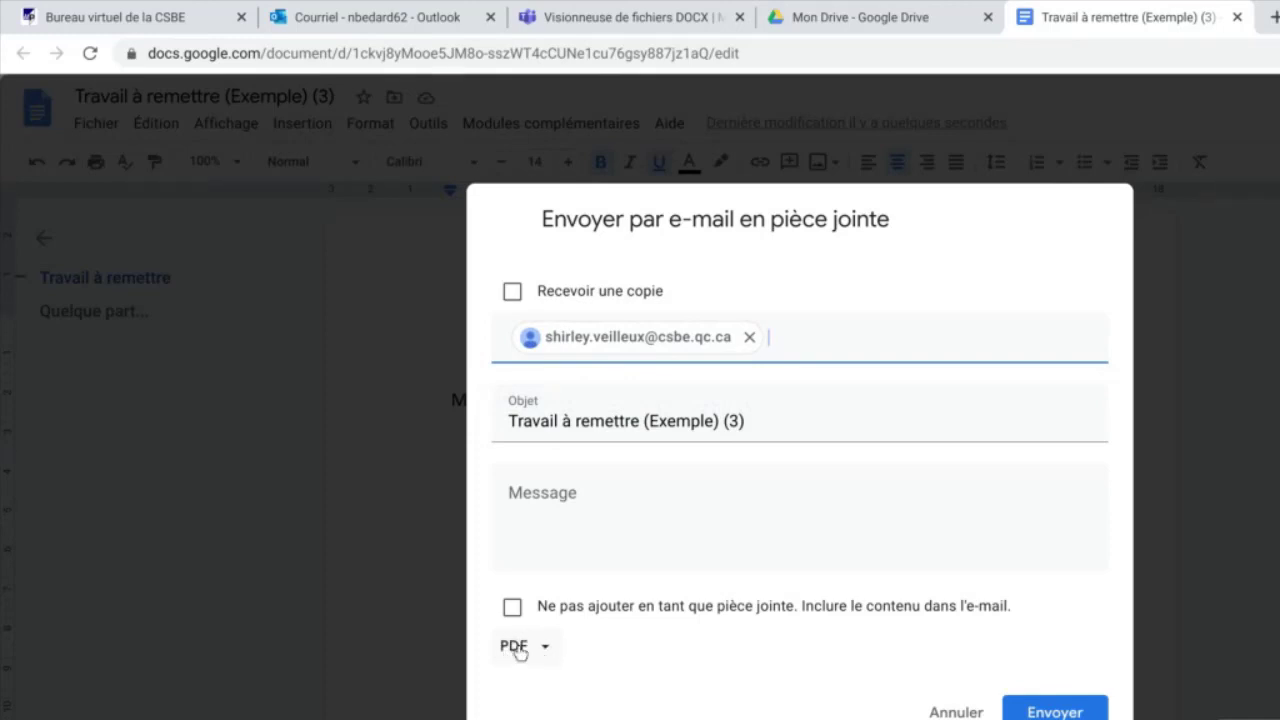
click(549, 654)
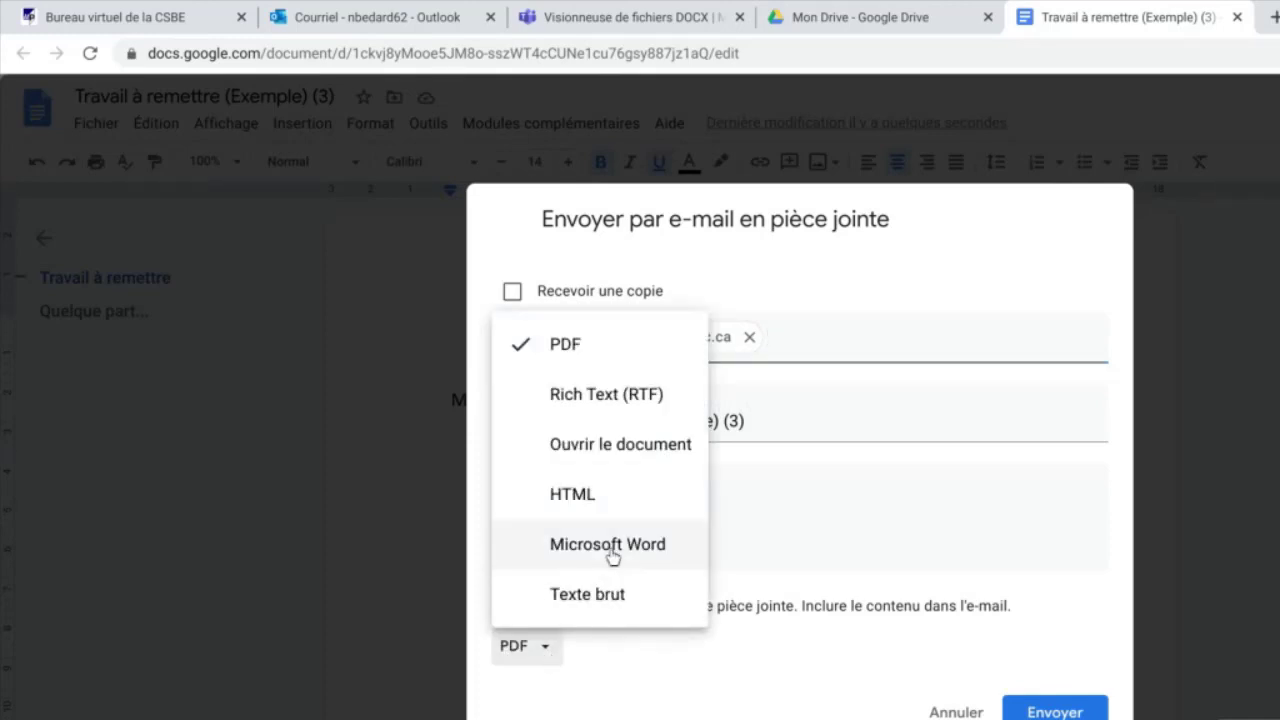
click(590, 649)
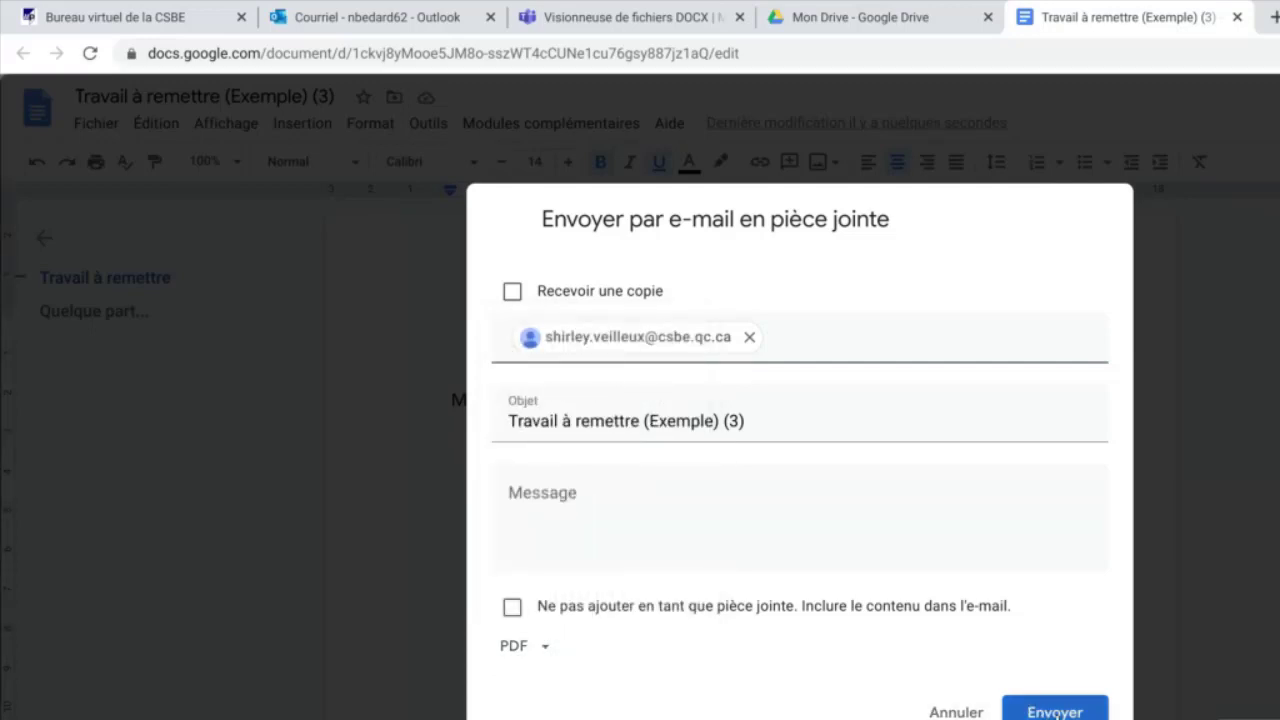
click(1062, 703)
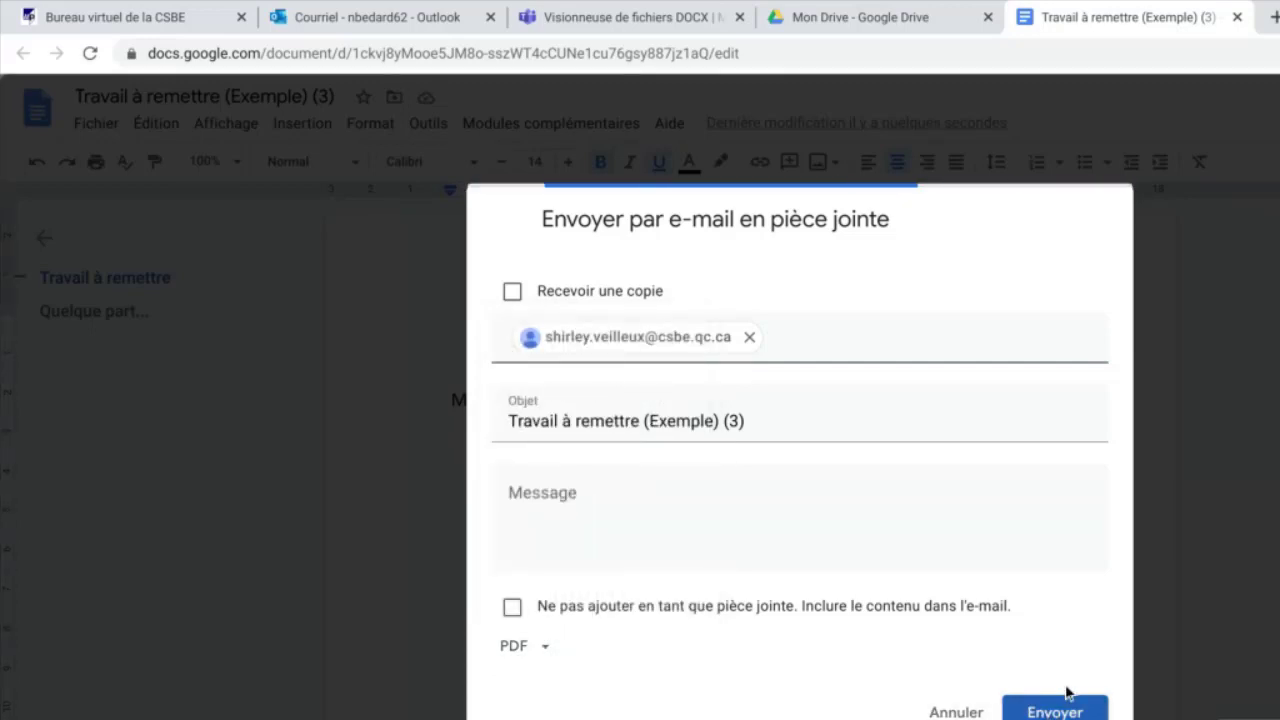